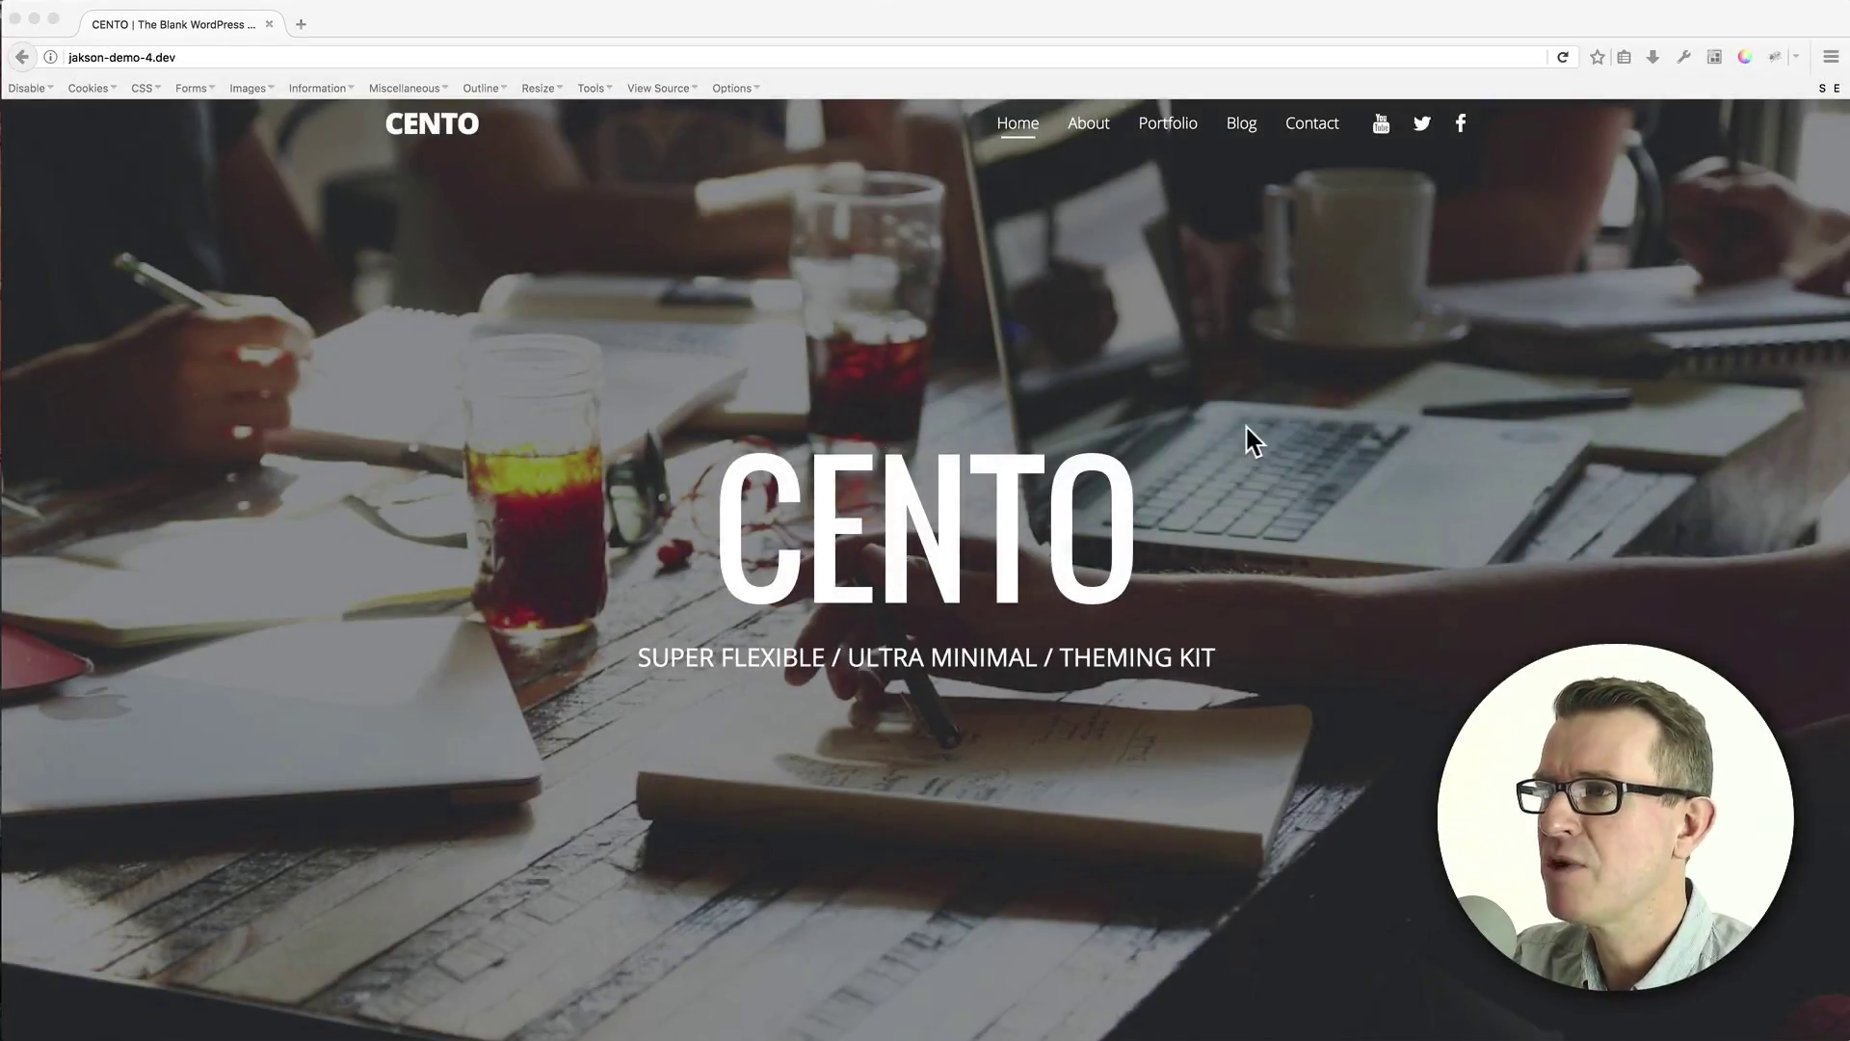
- Scroll through the first post on the site's Blog page, then return to the WordPress admin dashboard
click(1240, 126)
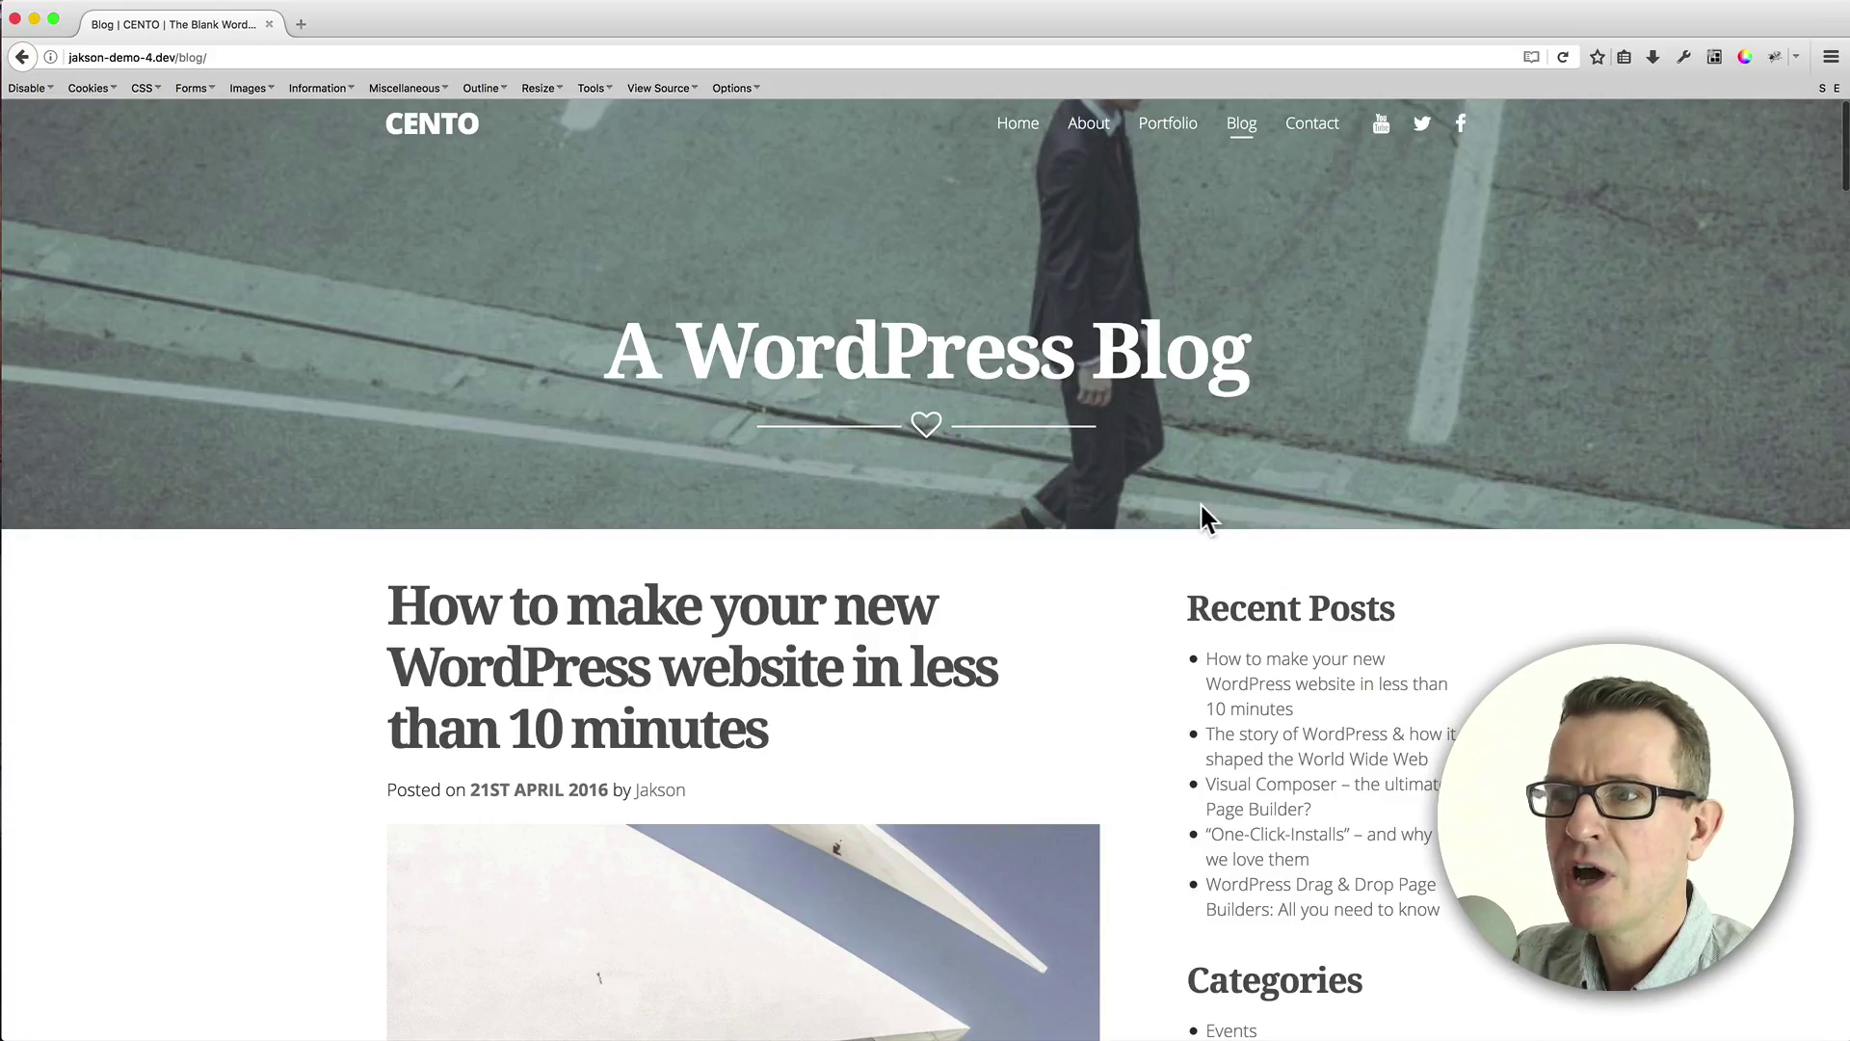
scroll(1200, 518, down, 3)
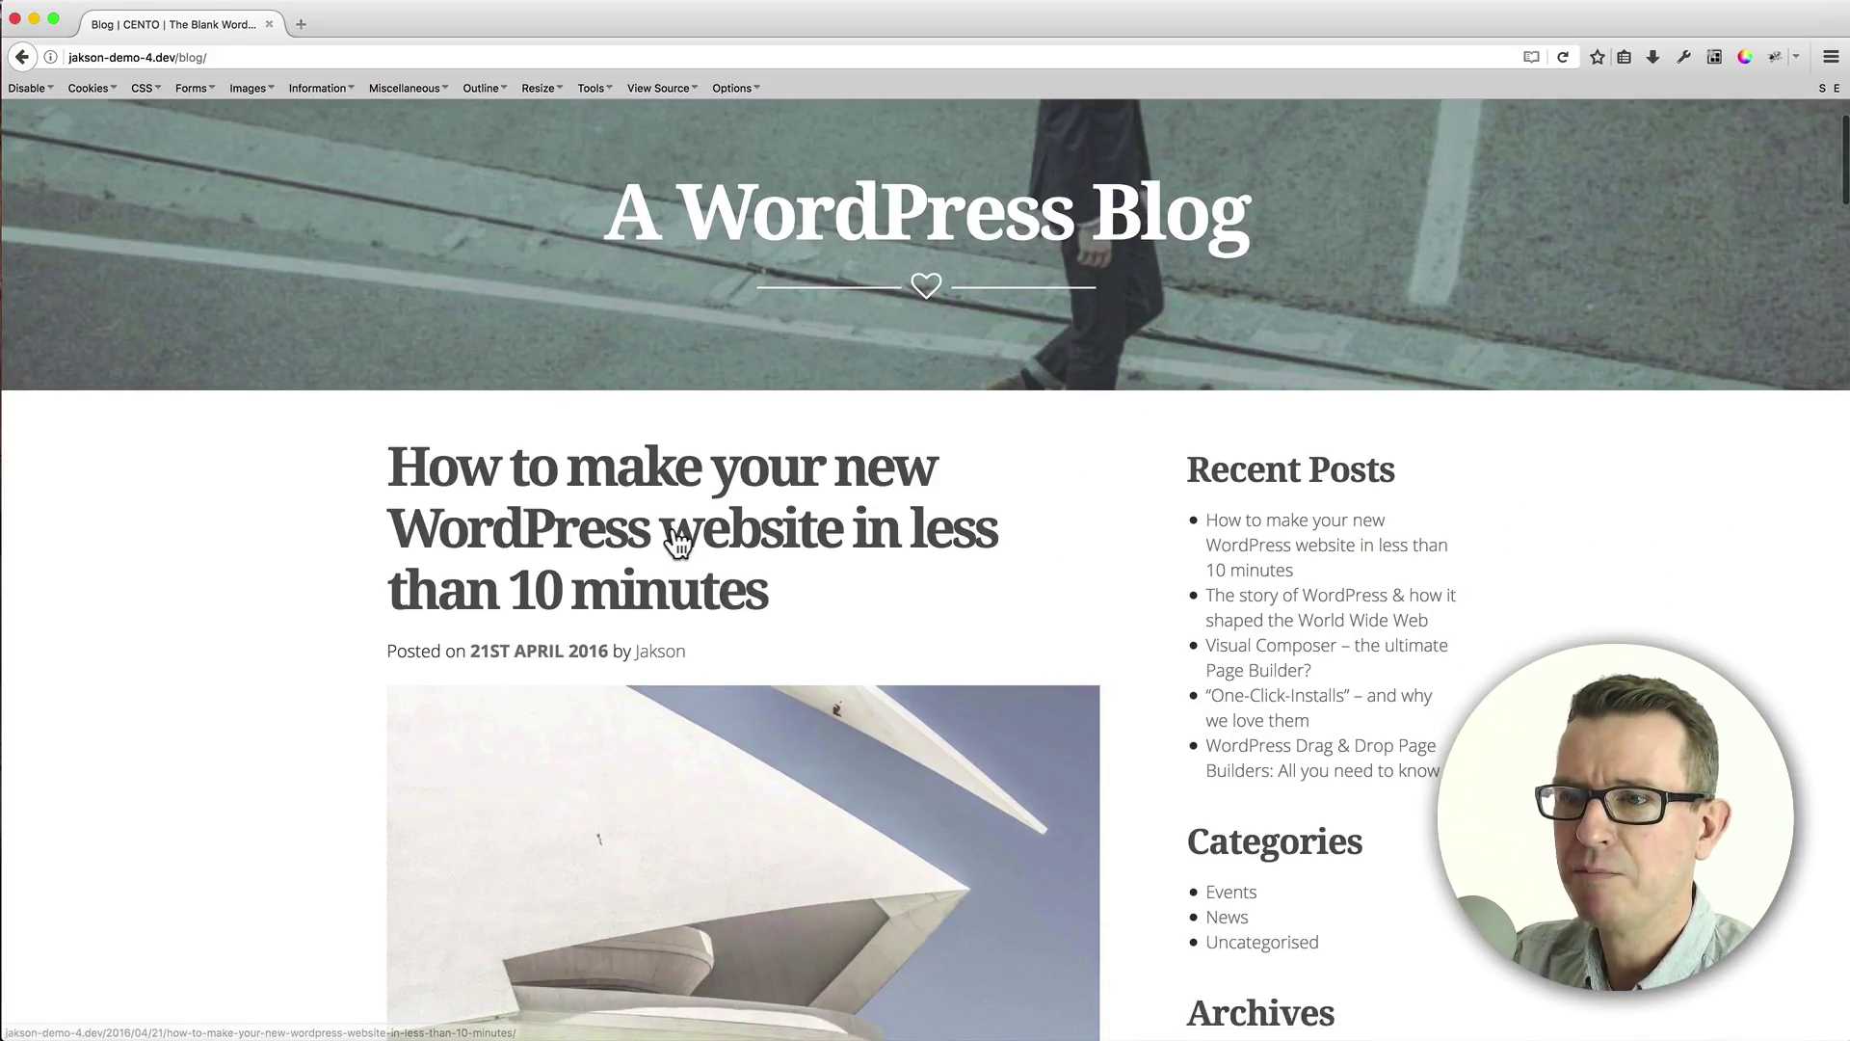
click(672, 540)
scroll(1198, 598, down, 5)
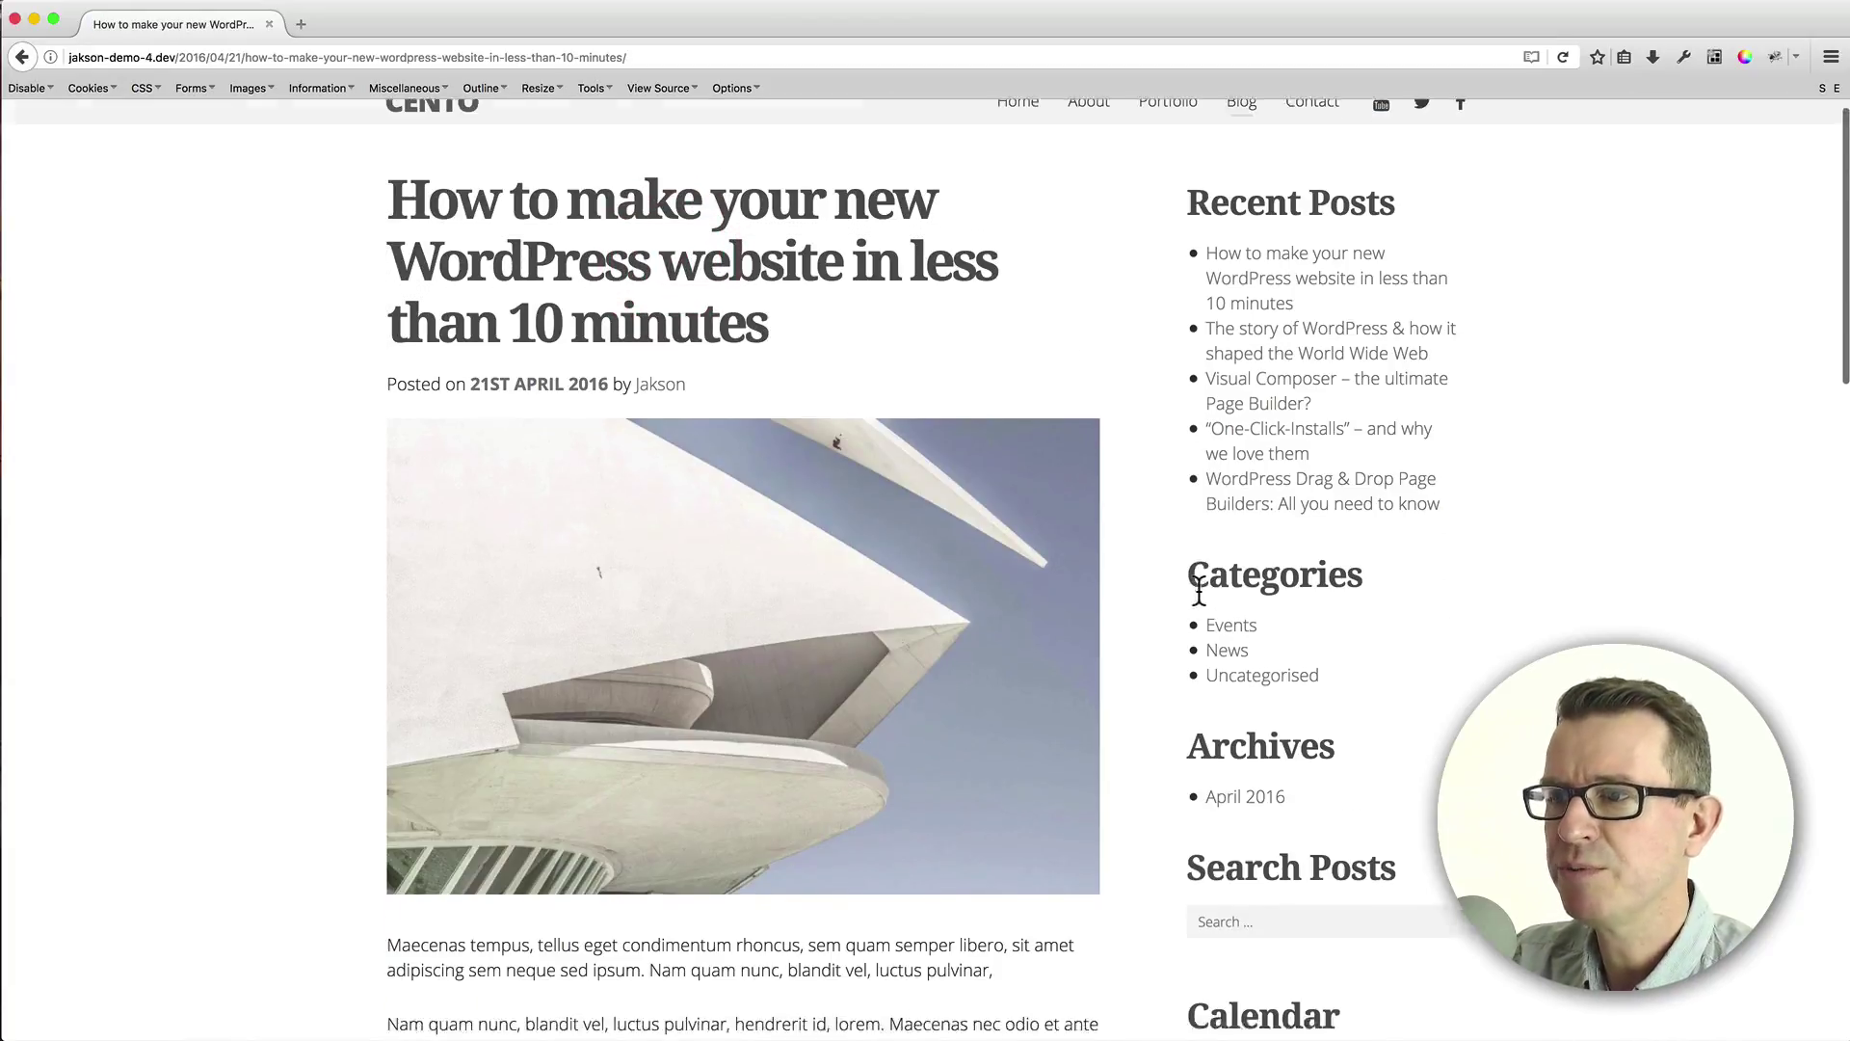
scroll(1195, 586, down, 5)
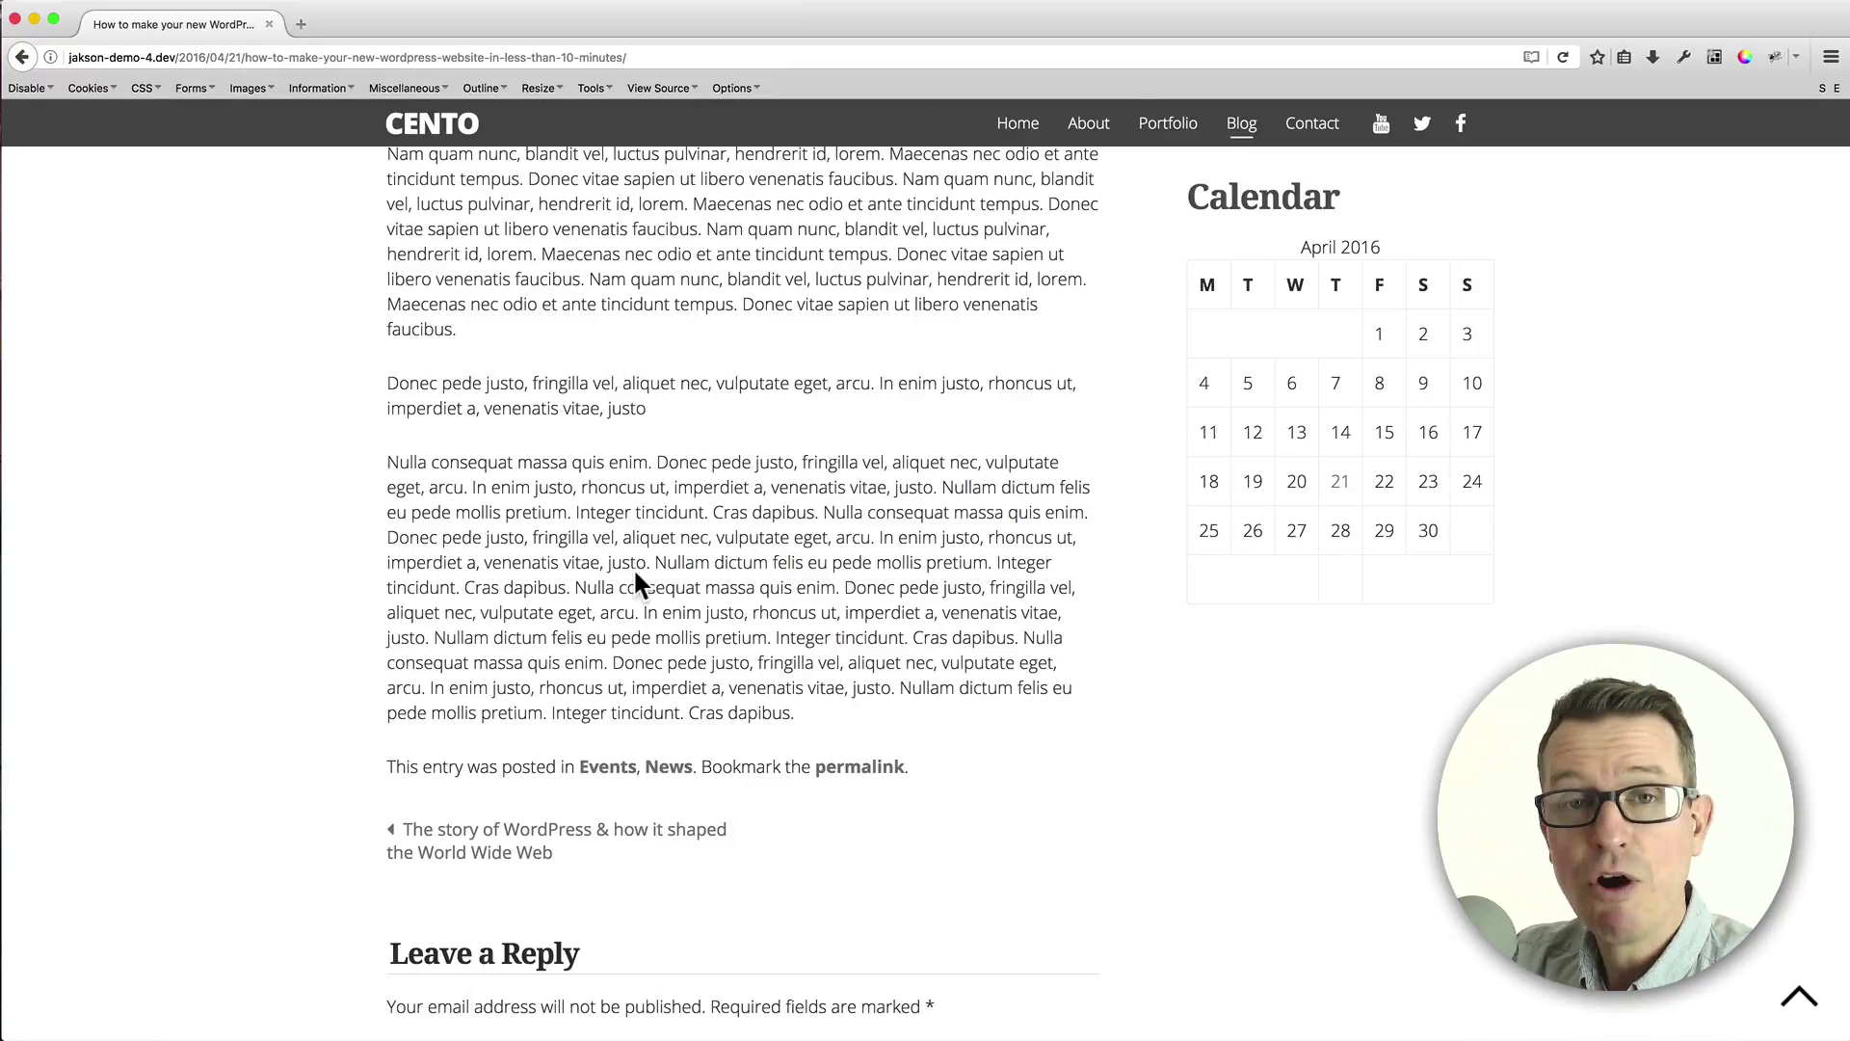
key(super+Tab)
key(super+Tab)
key(super+Tab)
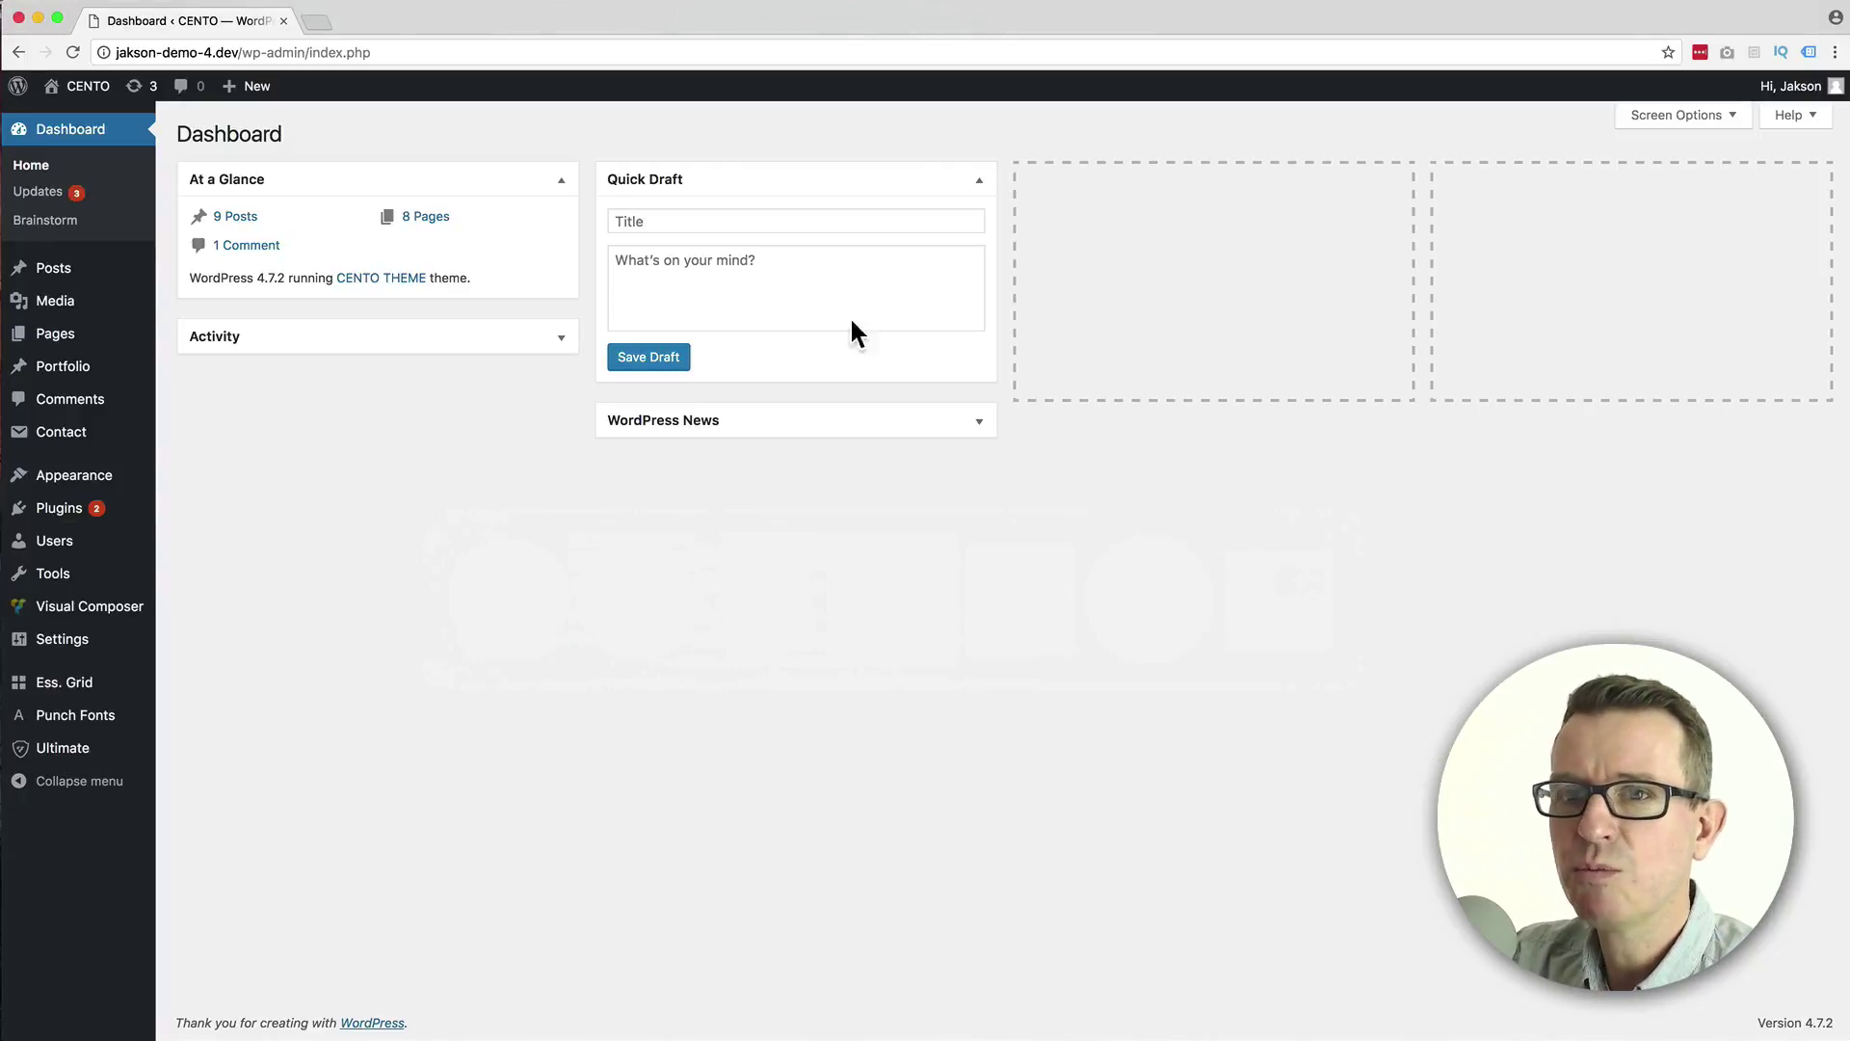
- Go to Plugins > Add New and copy the plugin name 'Better Click To Tweet' from the notes
mouse_move(120, 515)
click(214, 538)
key(super+Tab)
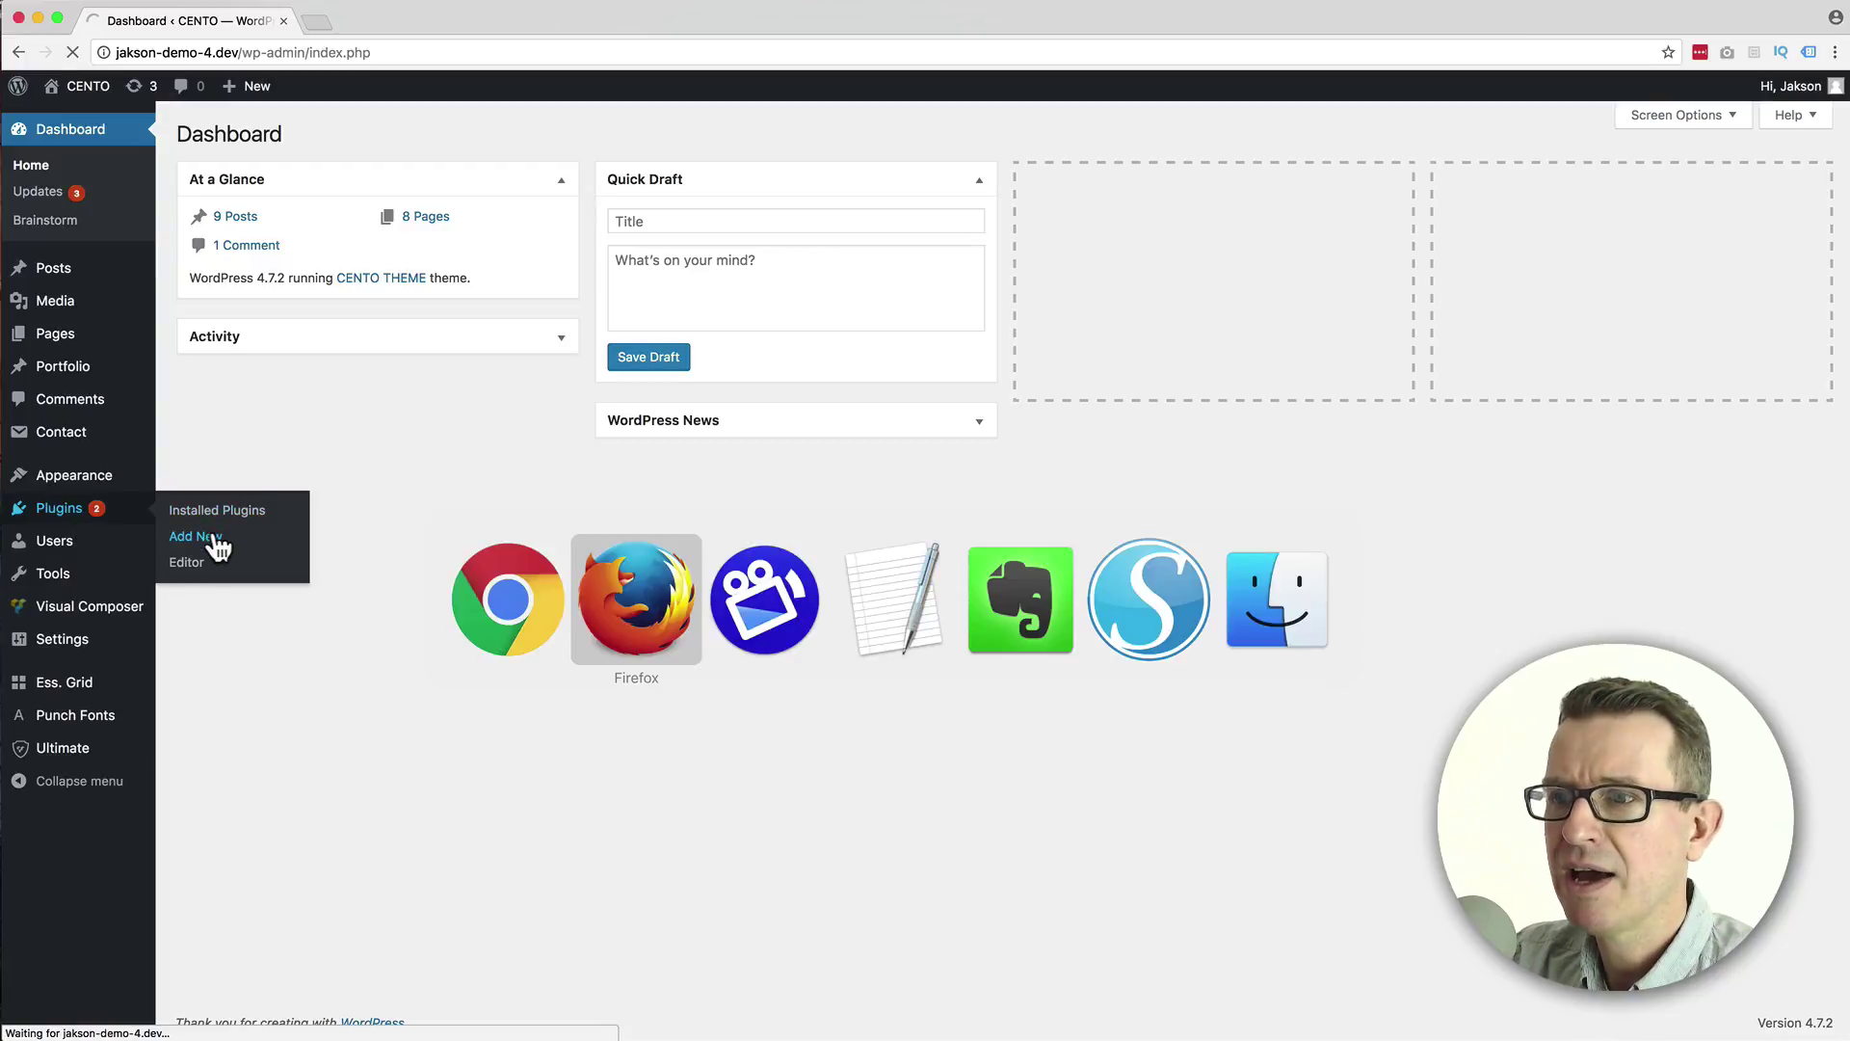
key(super+Tab)
key(super+Tab)
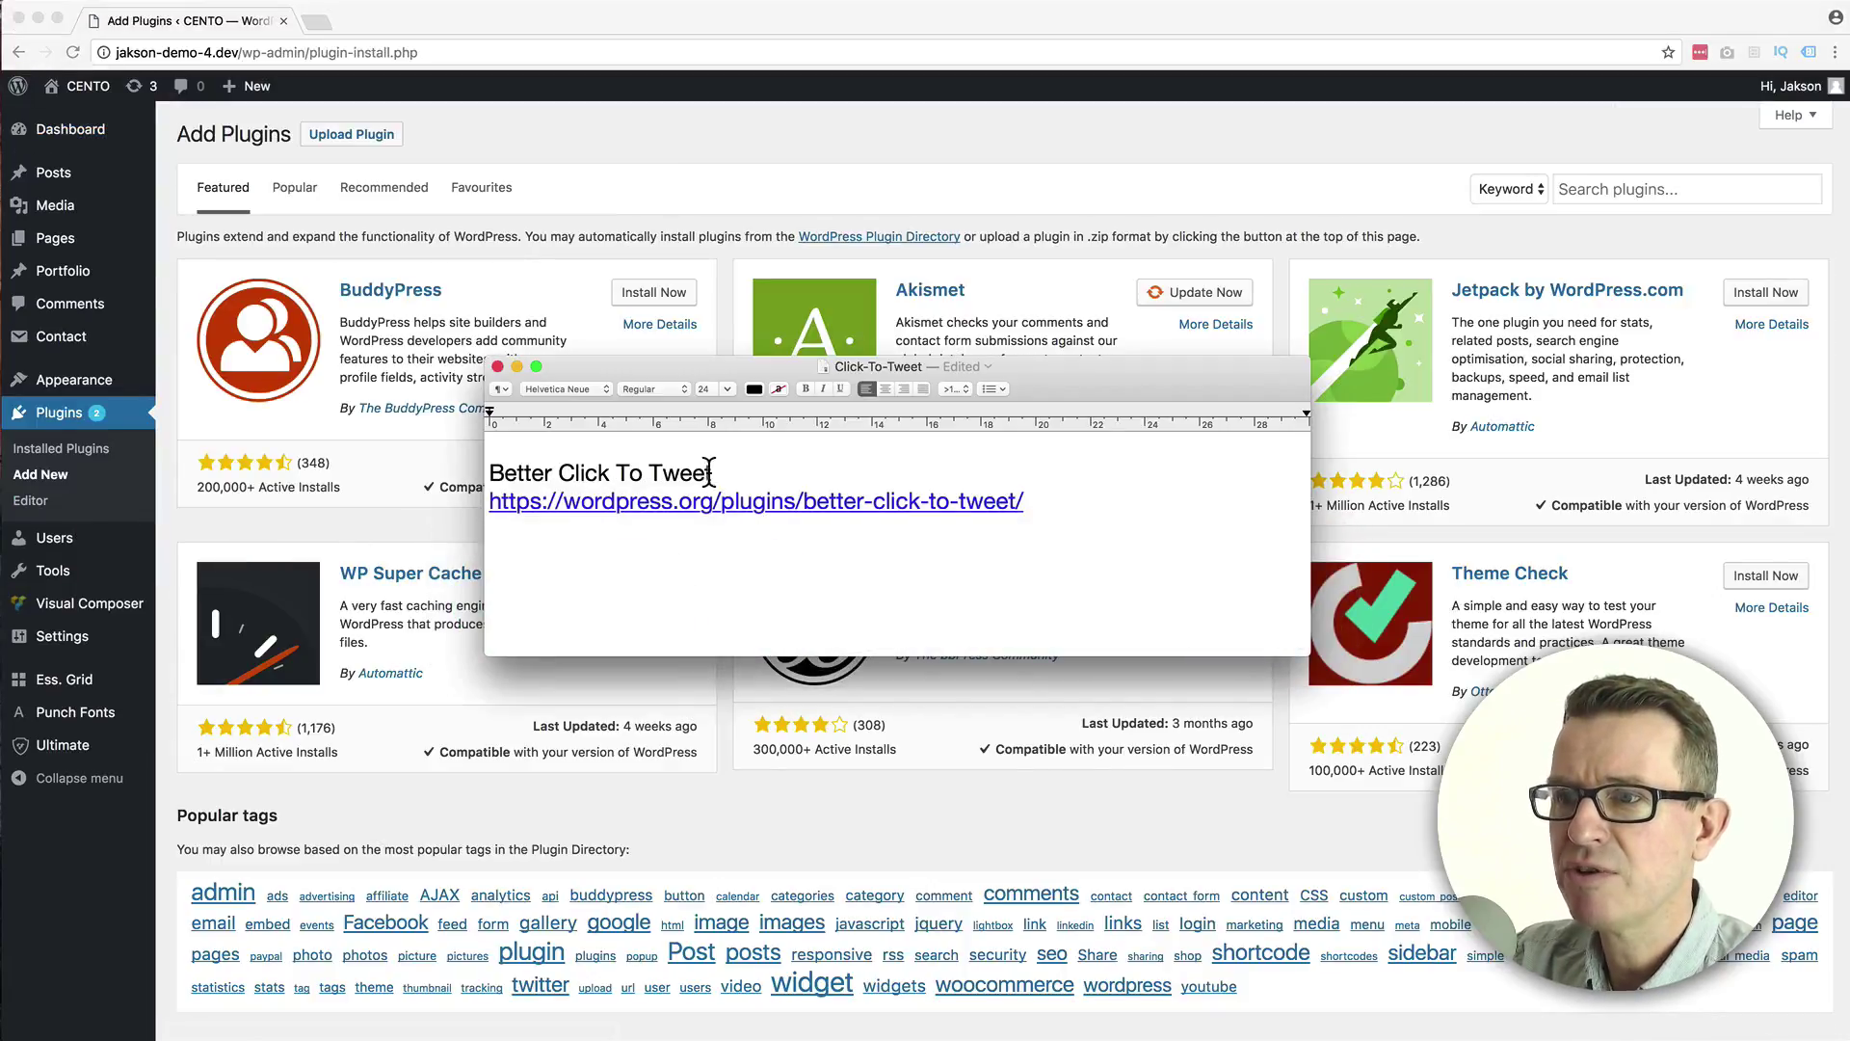
drag(710, 473, 485, 473)
key(super+c)
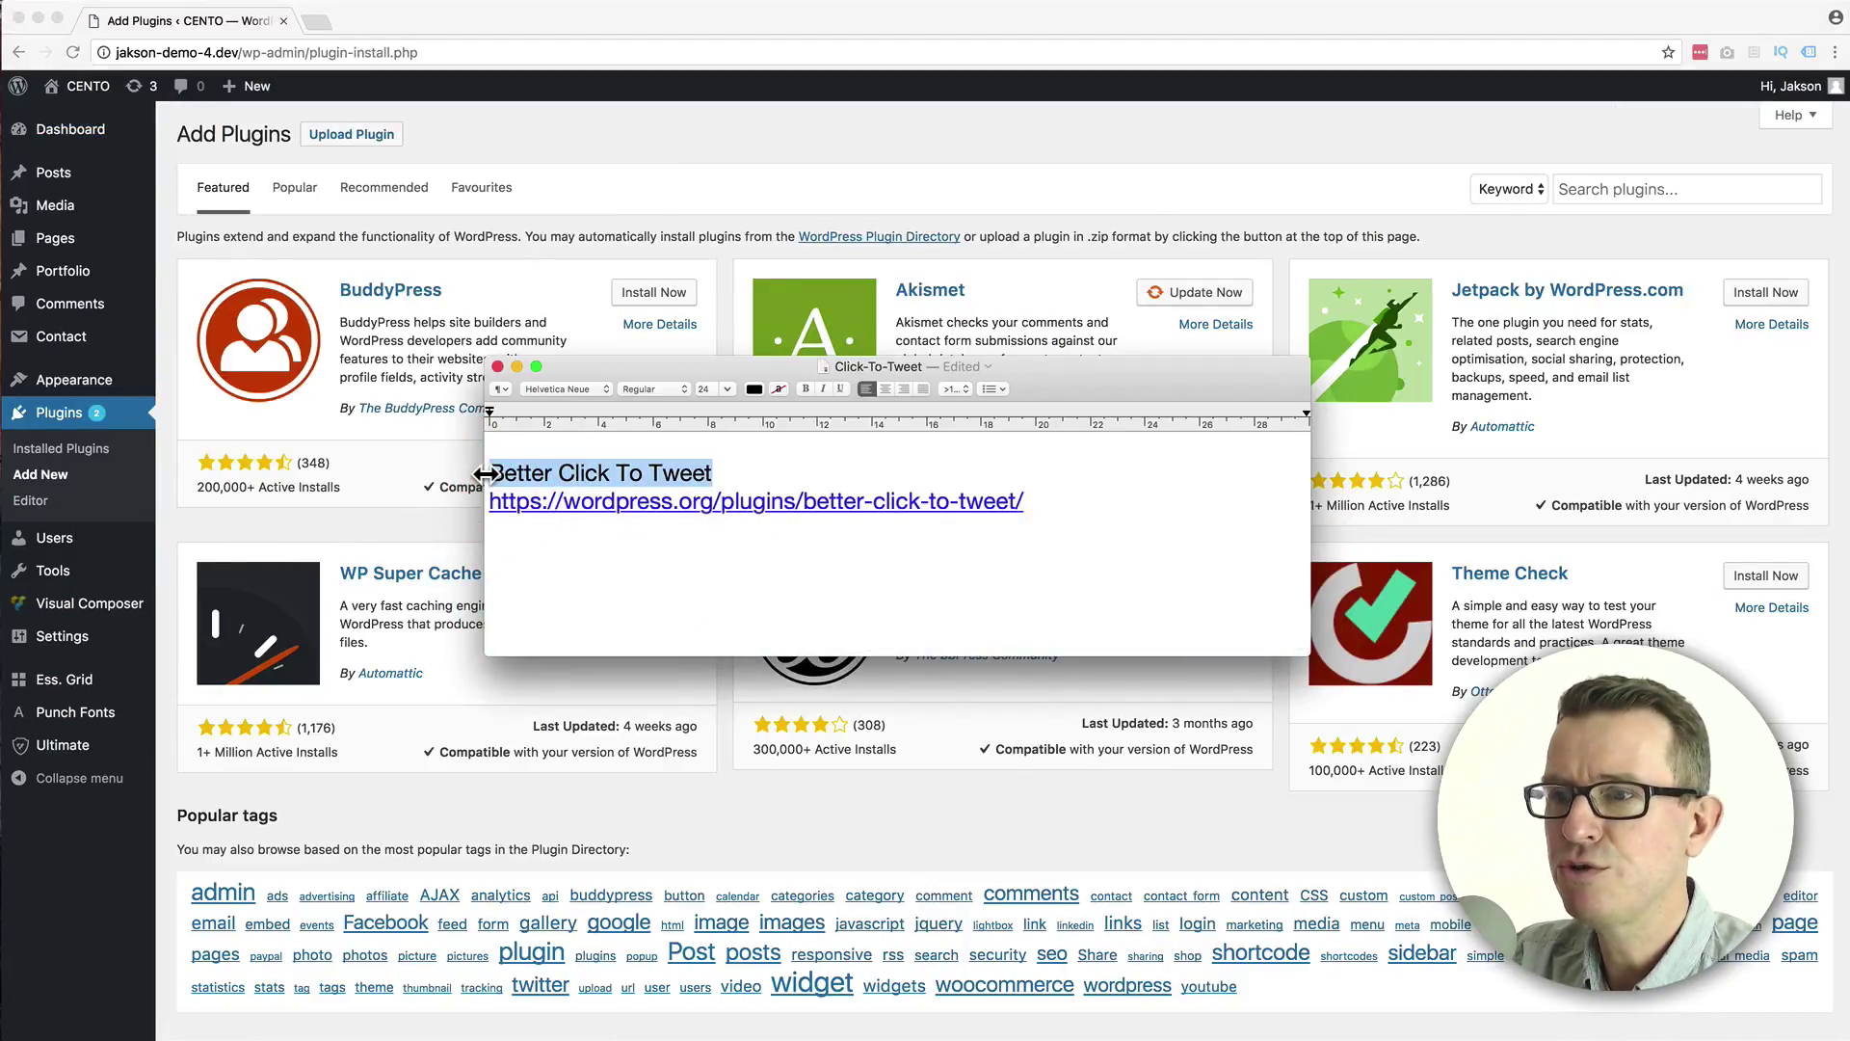
key(super+Tab)
- Search the plugin directory for Better Click To Tweet, then install and activate it
click(1633, 189)
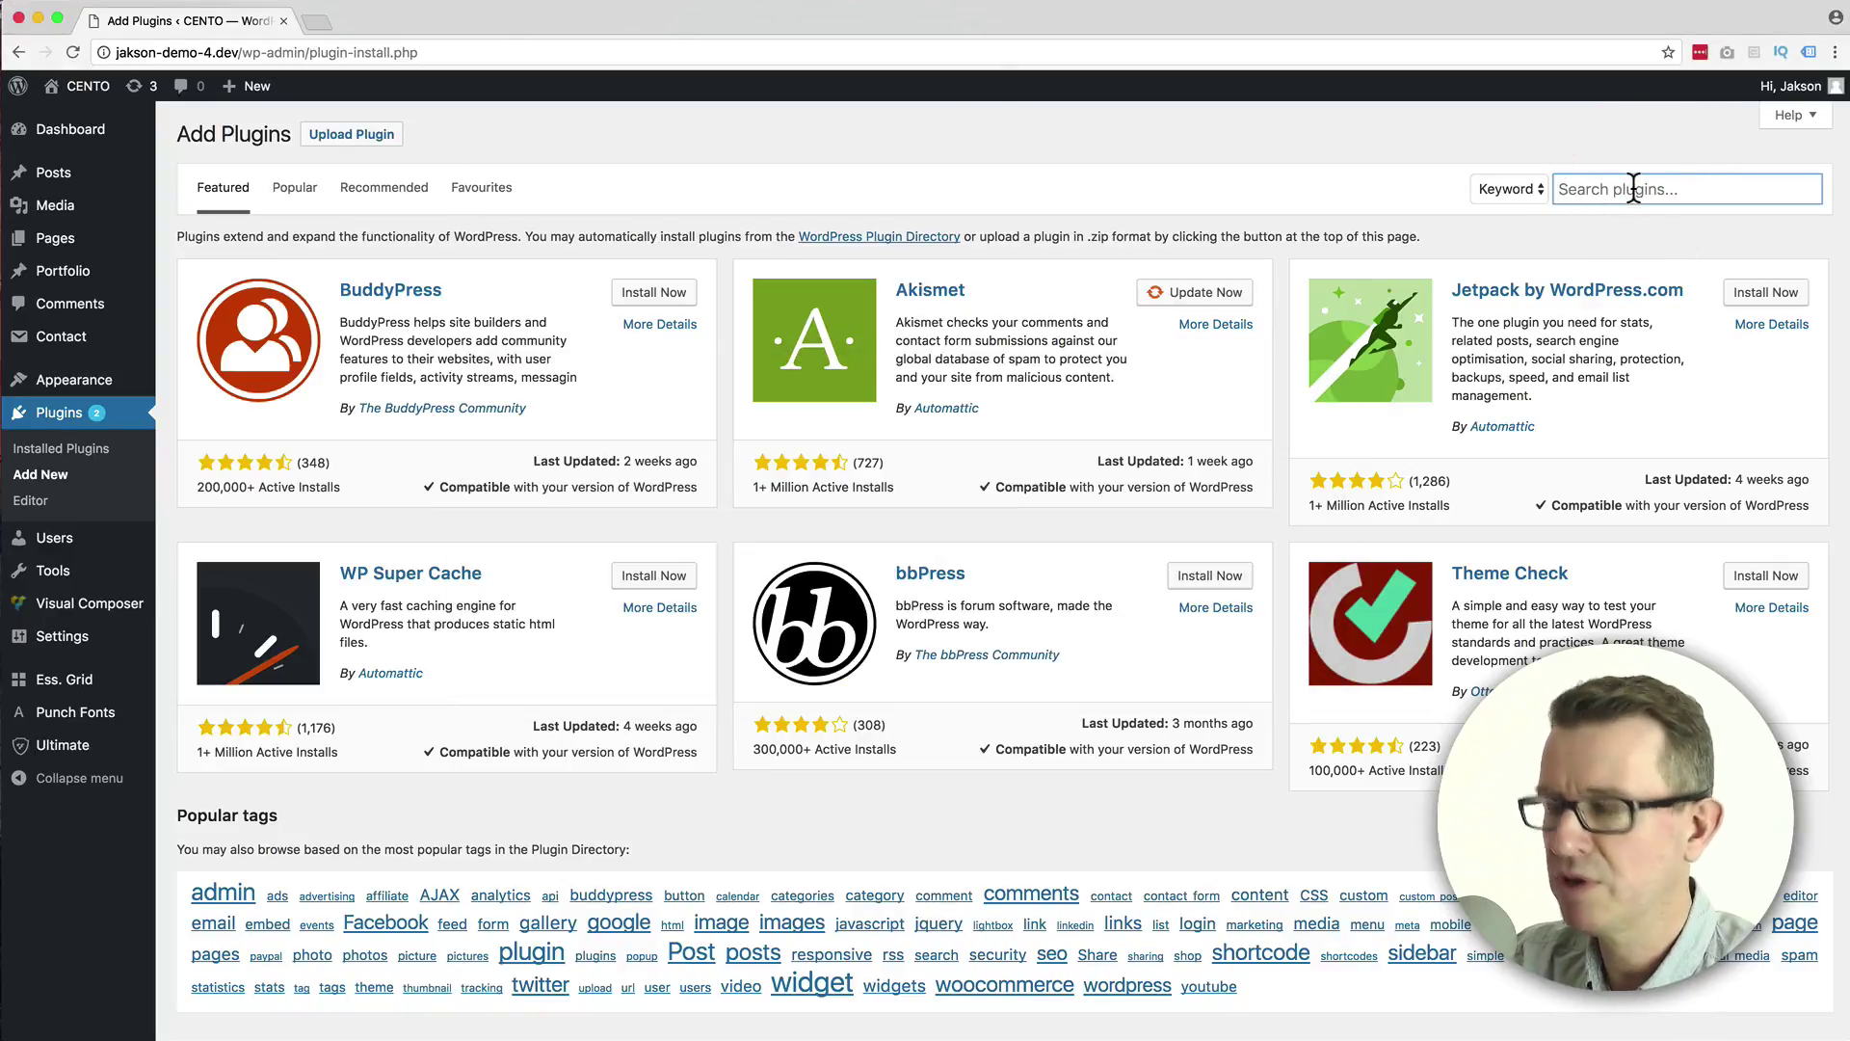
key(super+v)
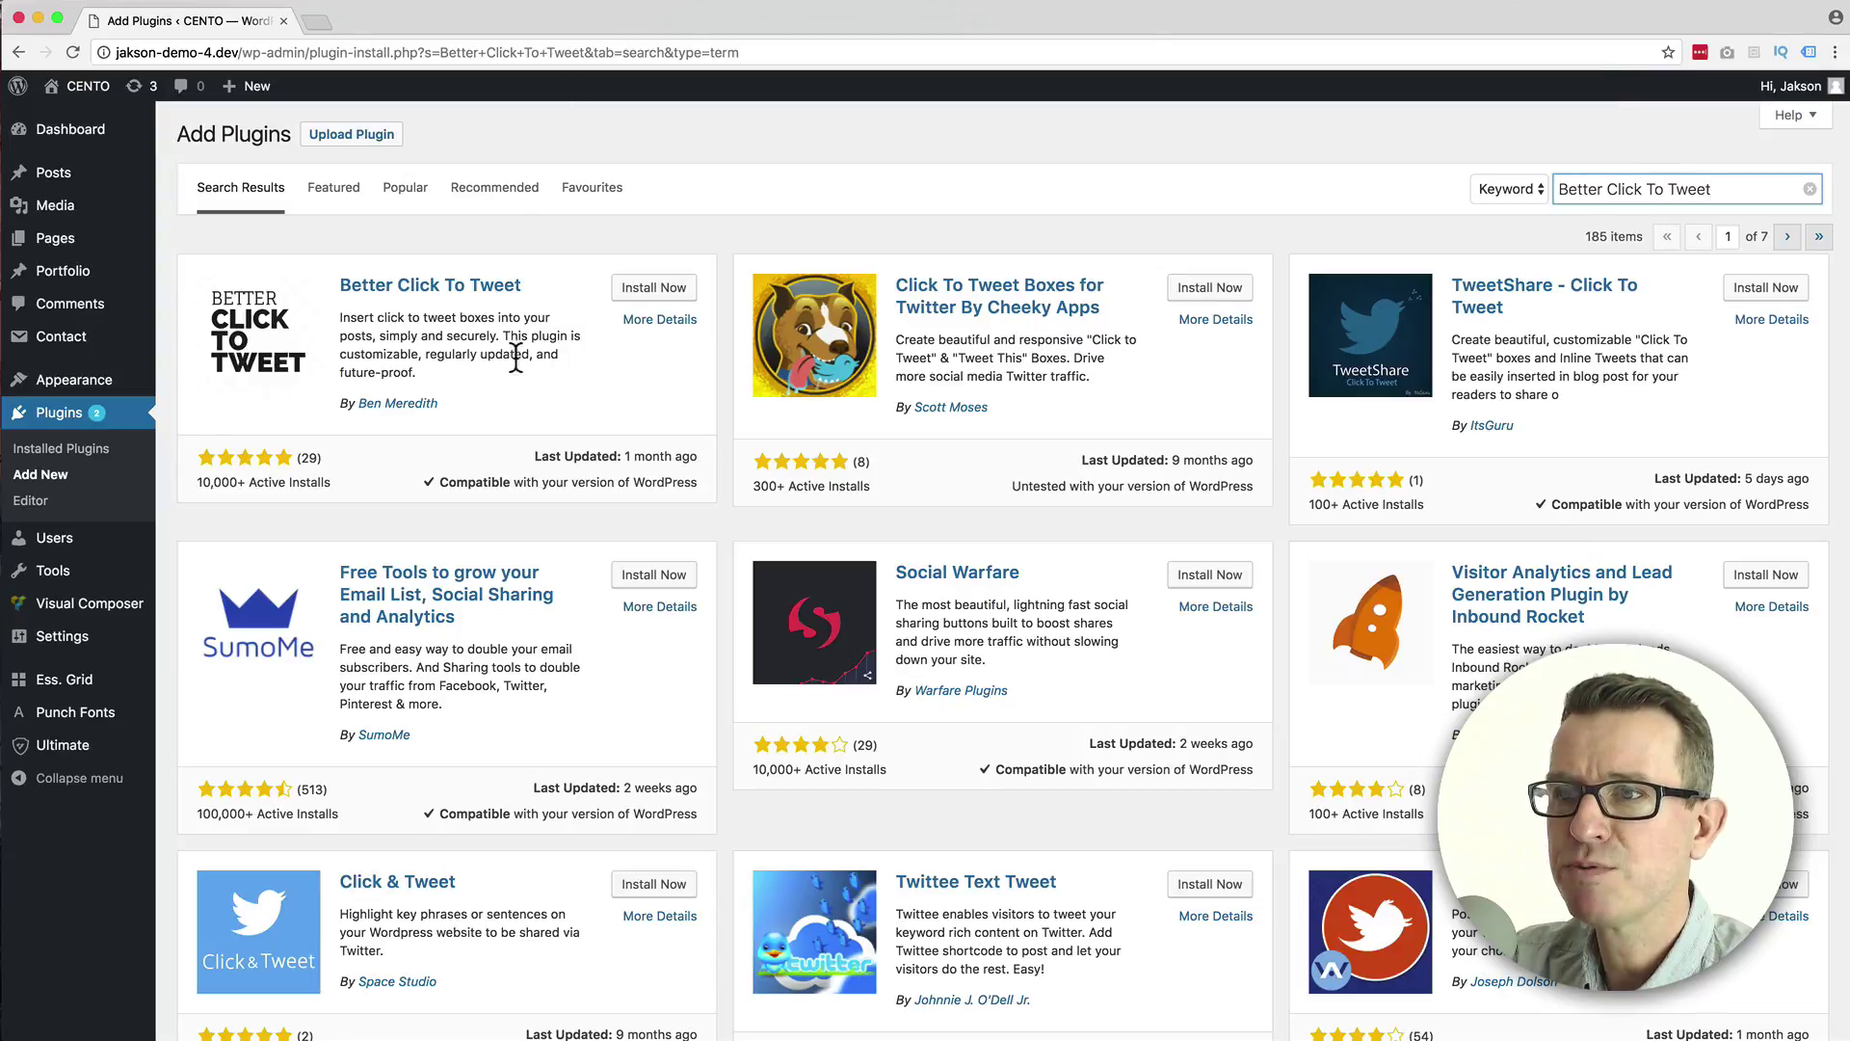
click(655, 289)
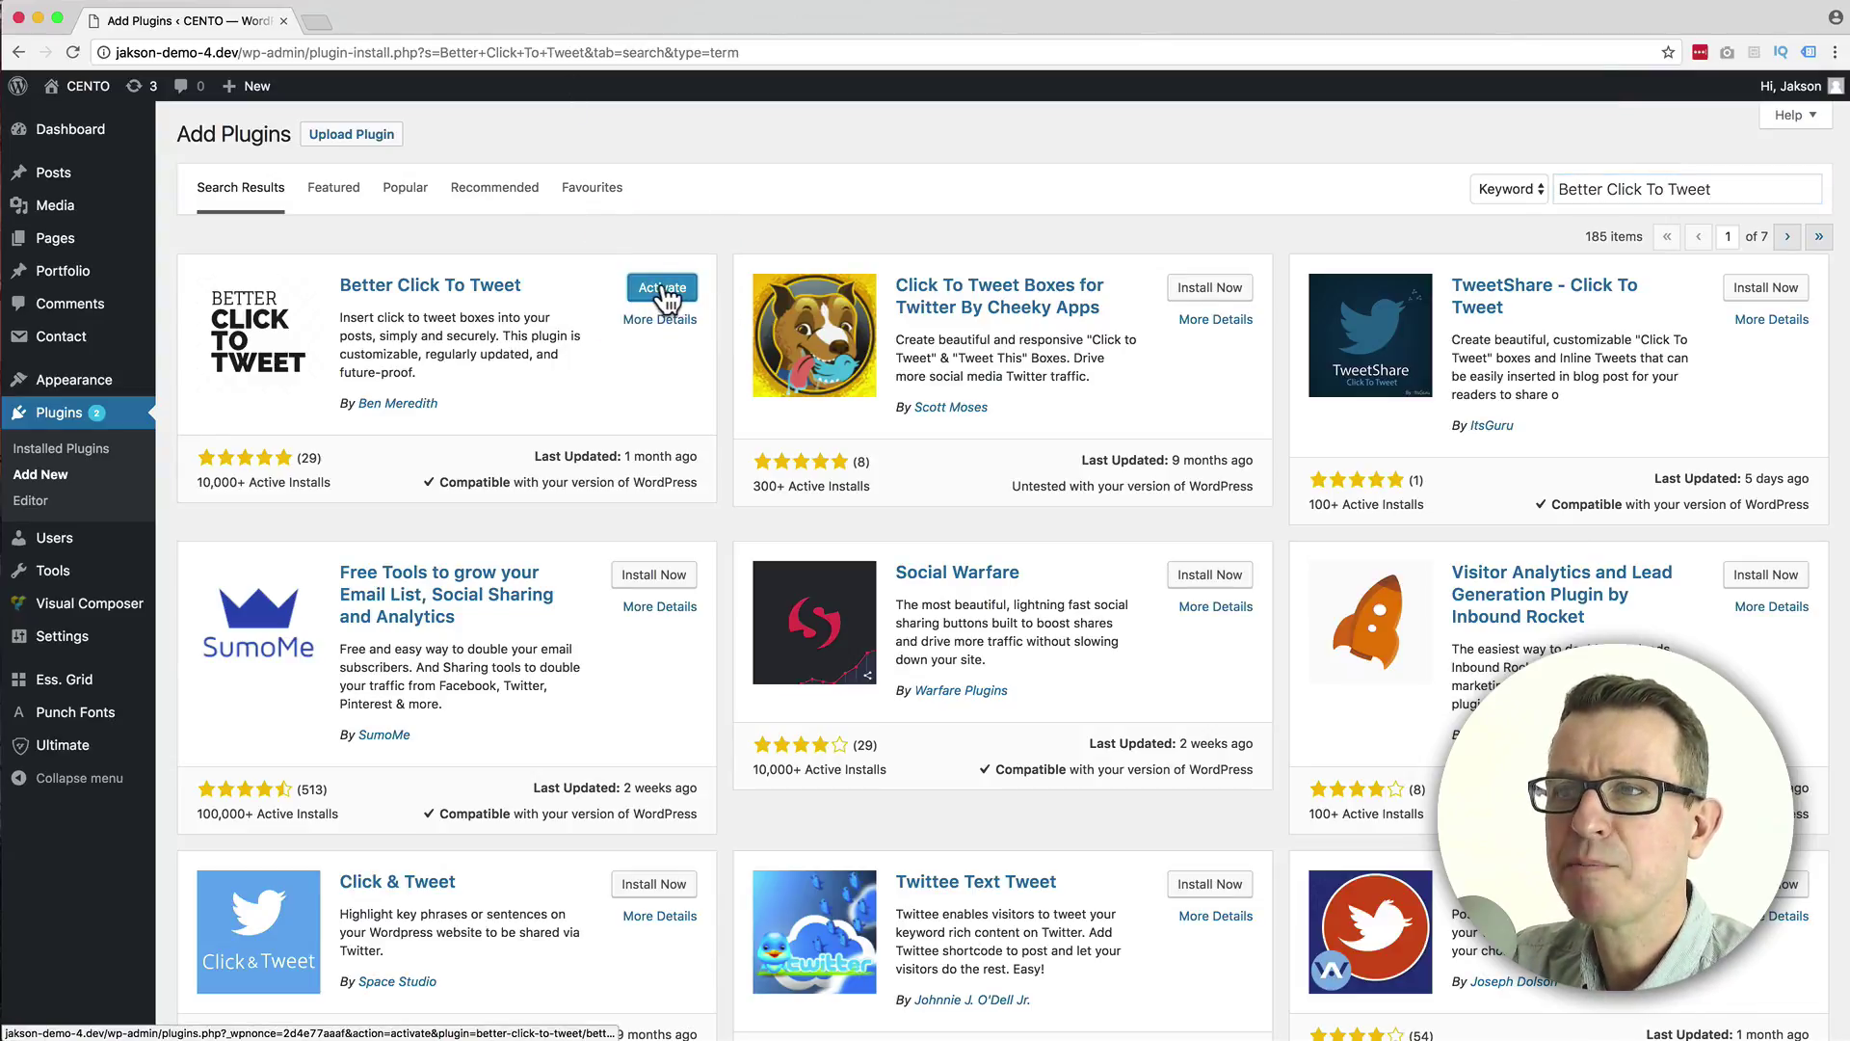
click(663, 289)
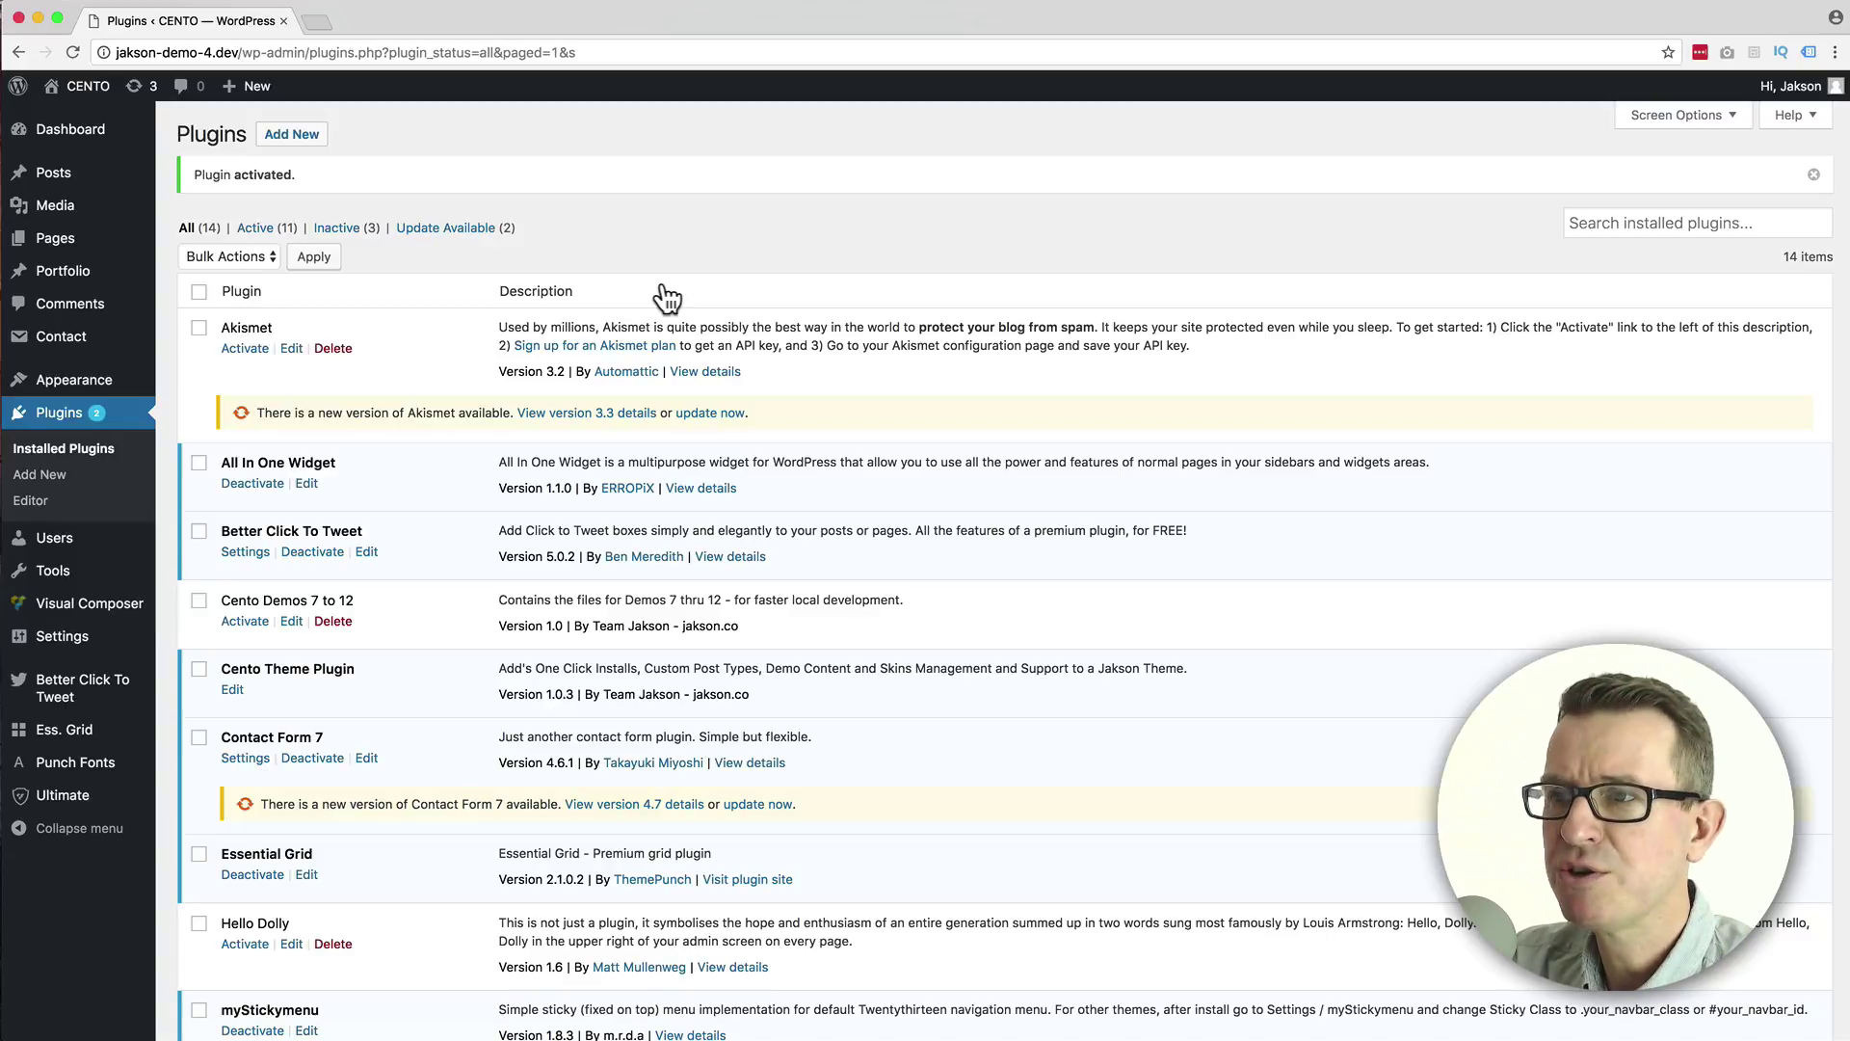
- From the Posts list, edit the first post and insert a blank line after paragraph two
click(63, 176)
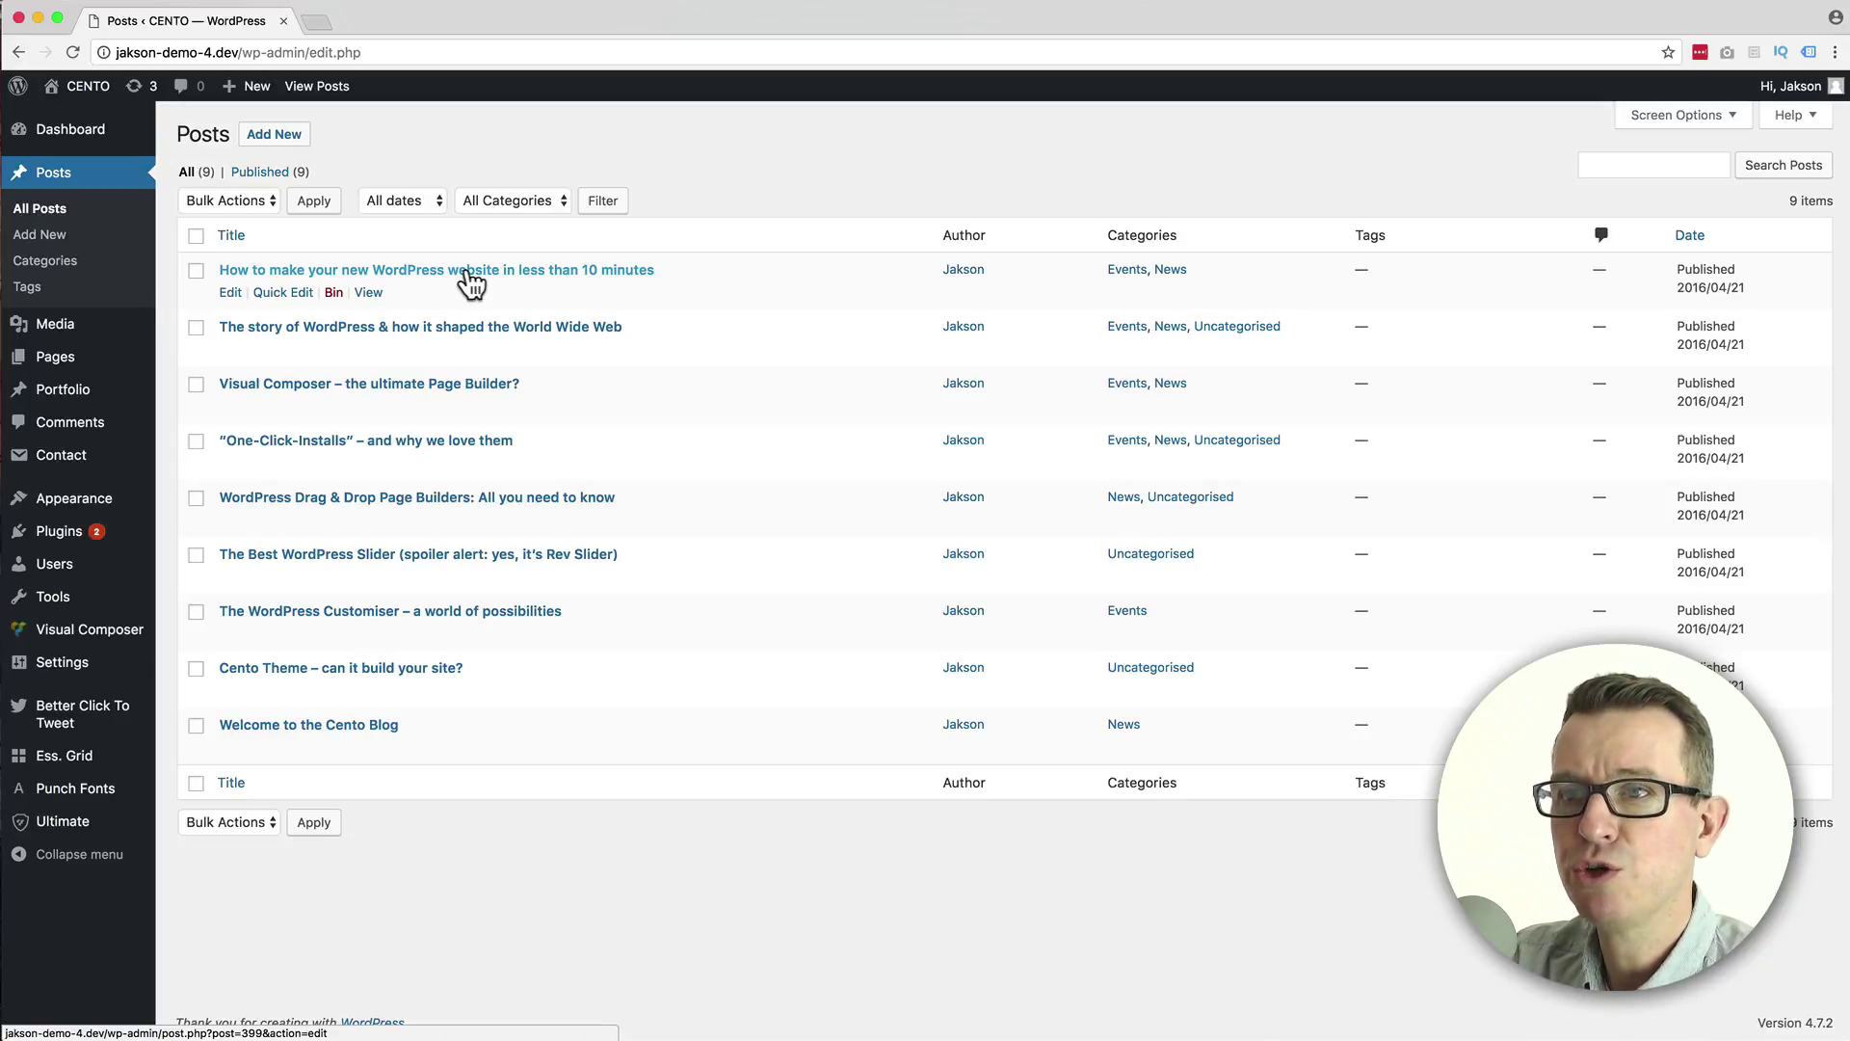
click(469, 277)
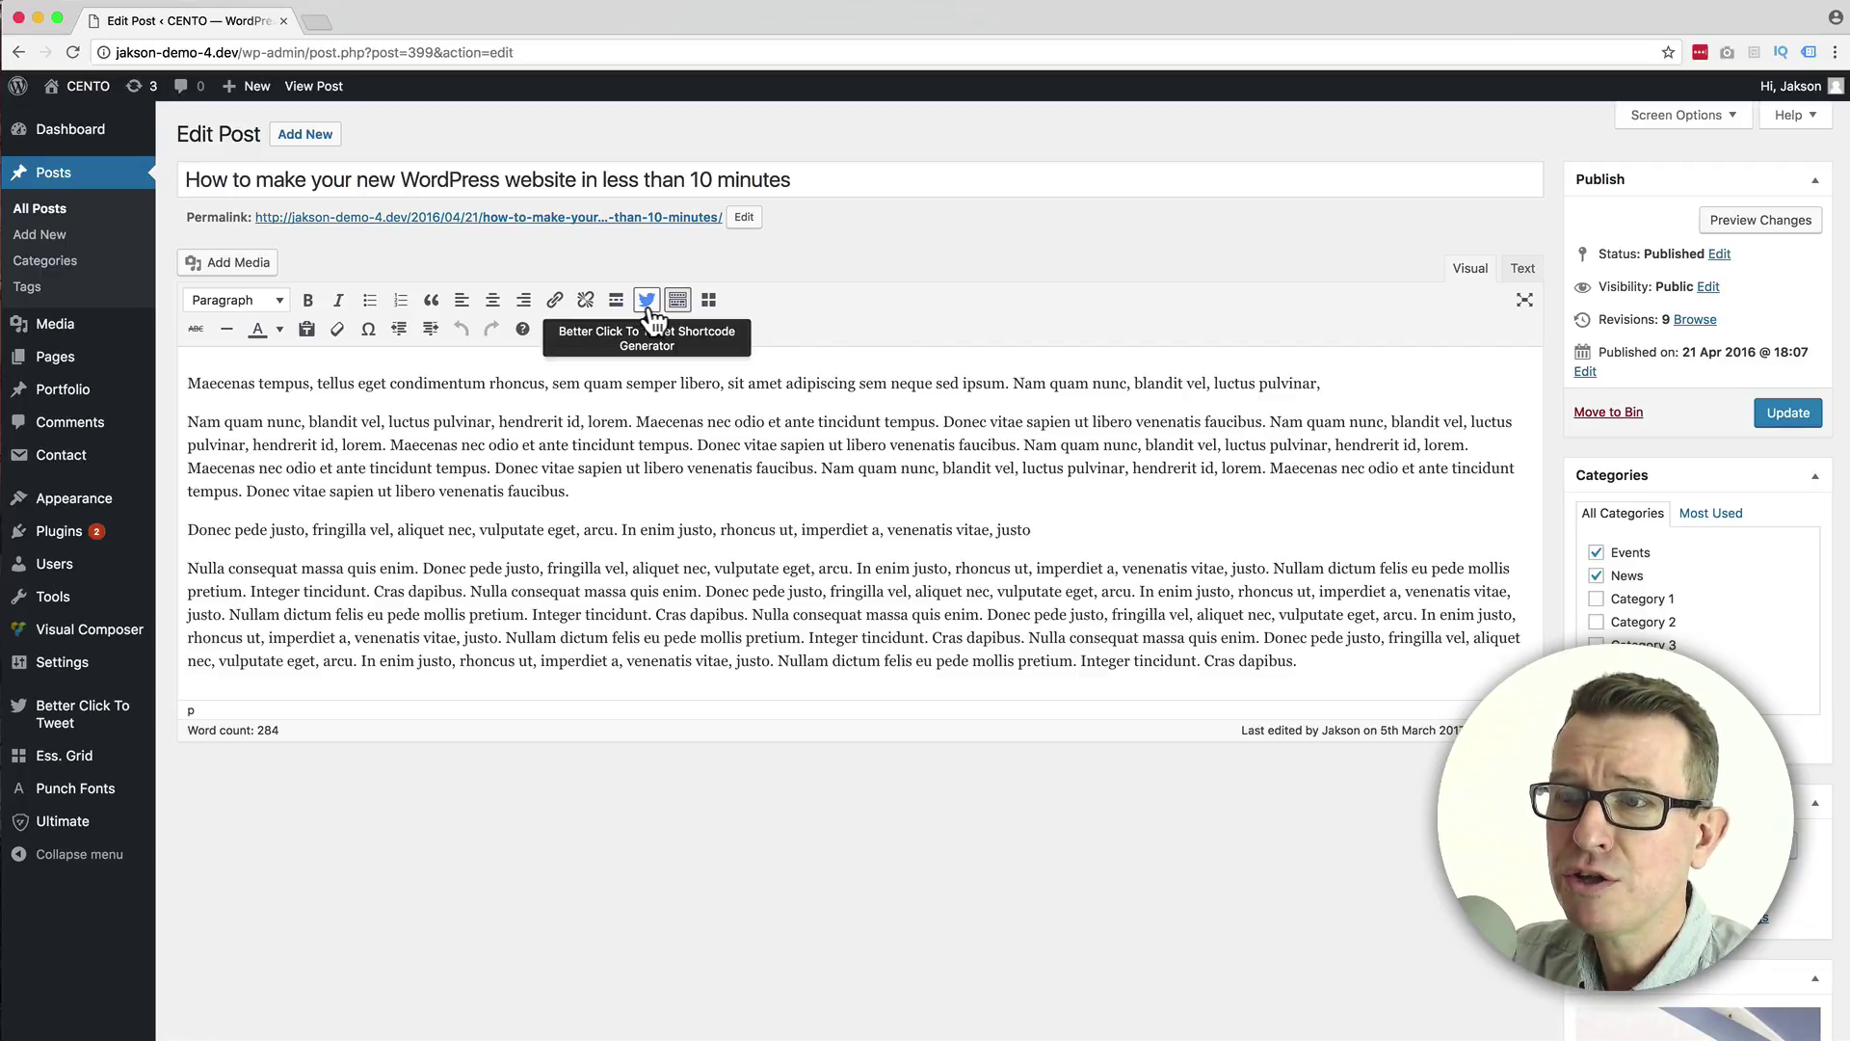
click(592, 494)
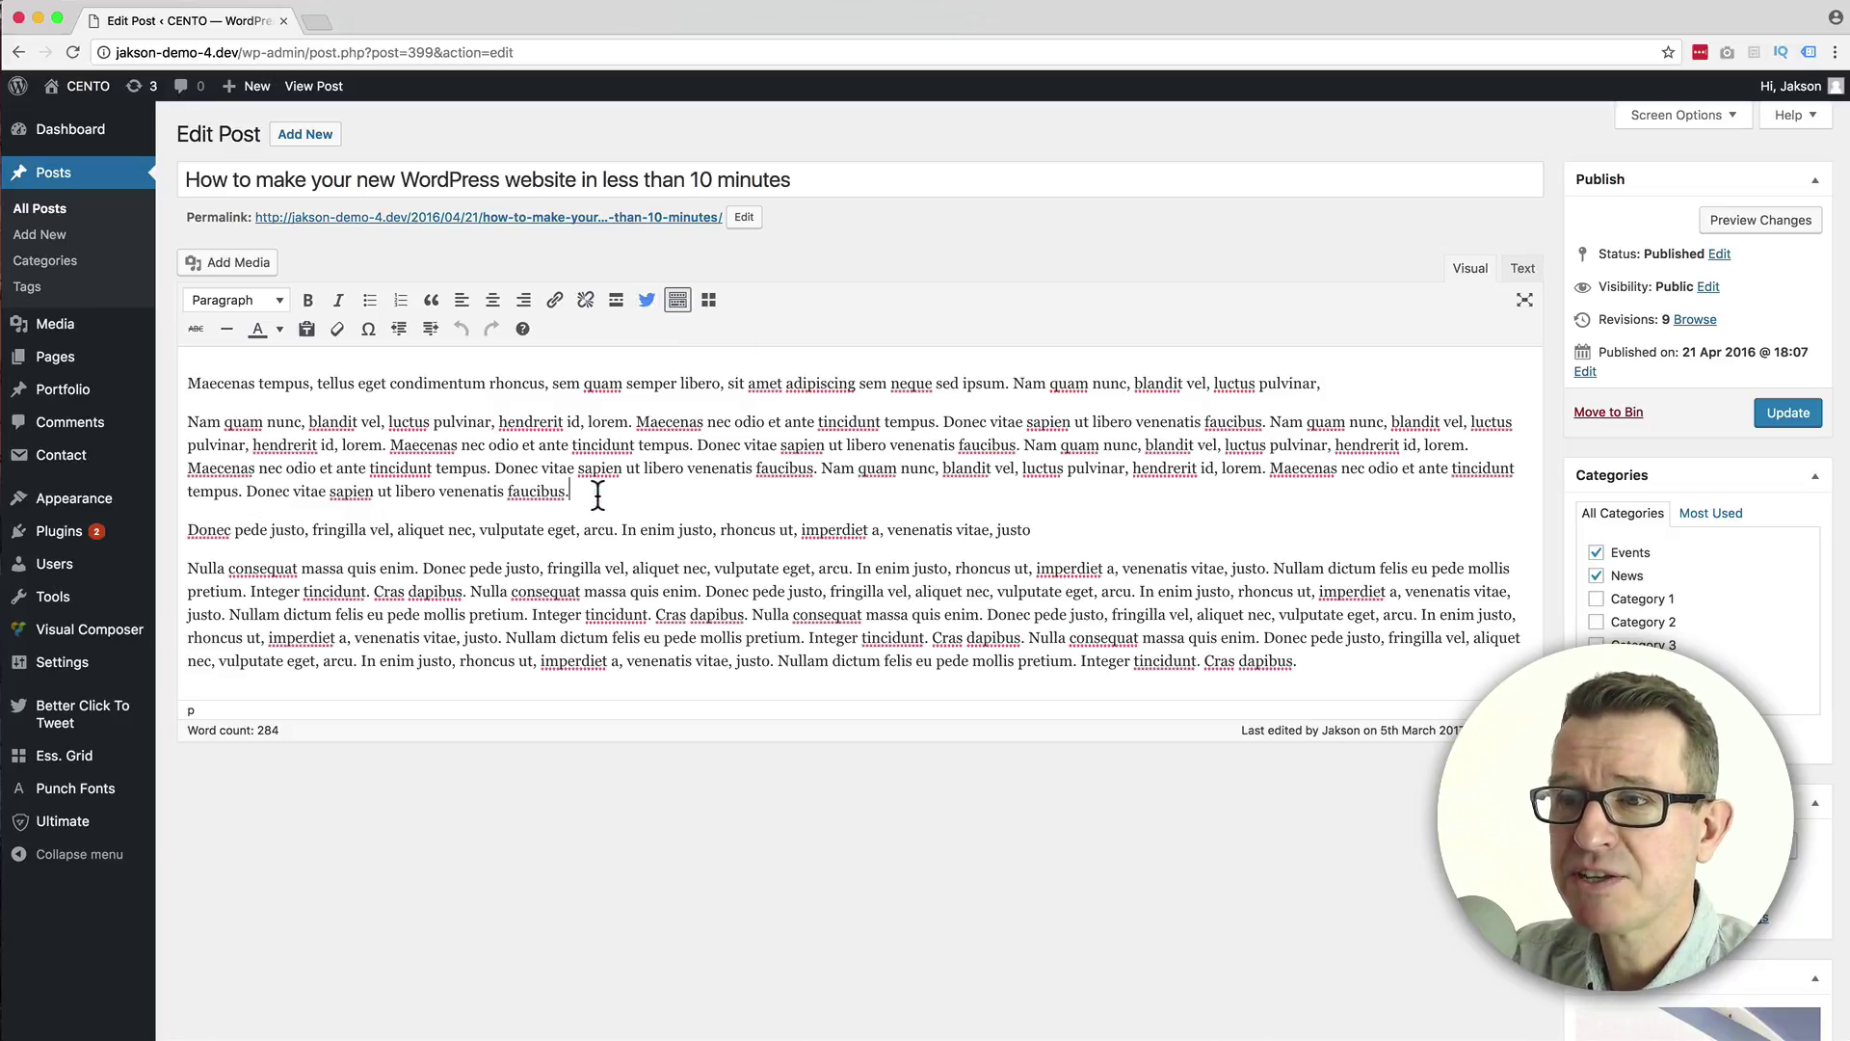
key(Return)
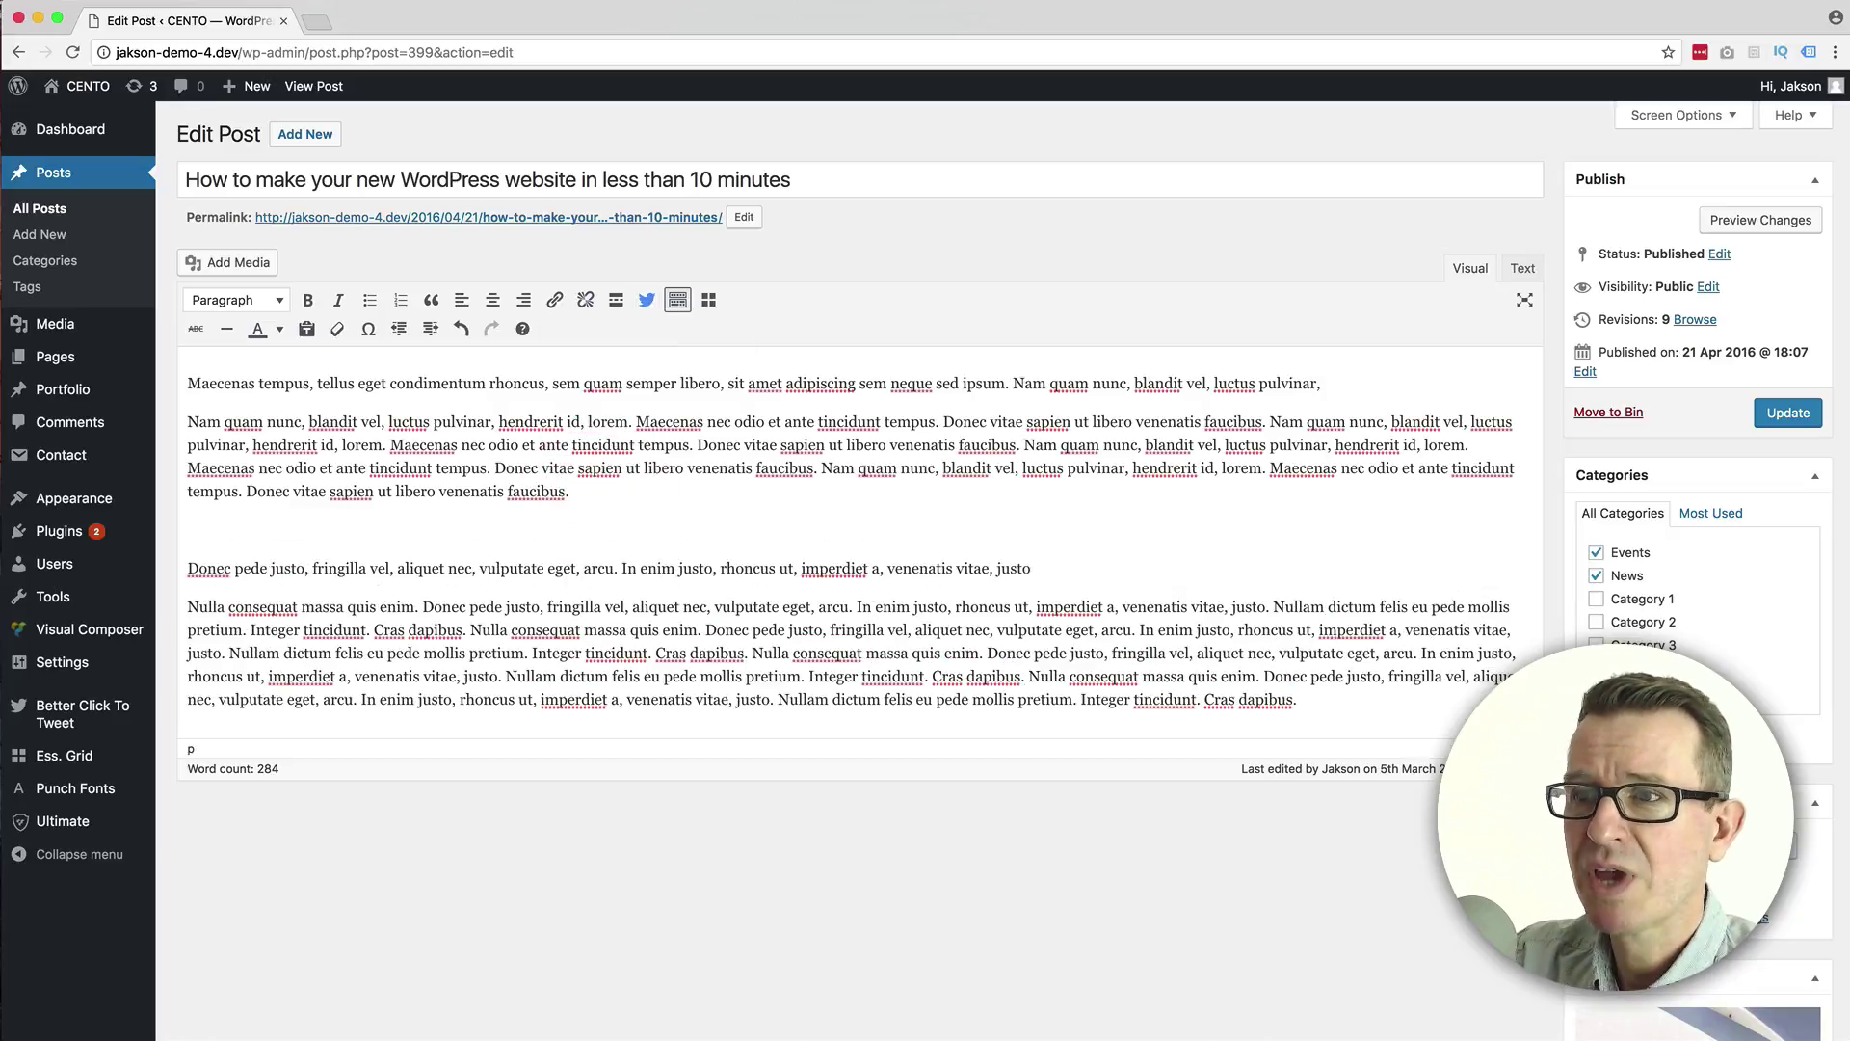
- Insert a Better Click To Tweet shortcode quoting 'The World is My Oyster!' with the author's Twitter username
click(644, 300)
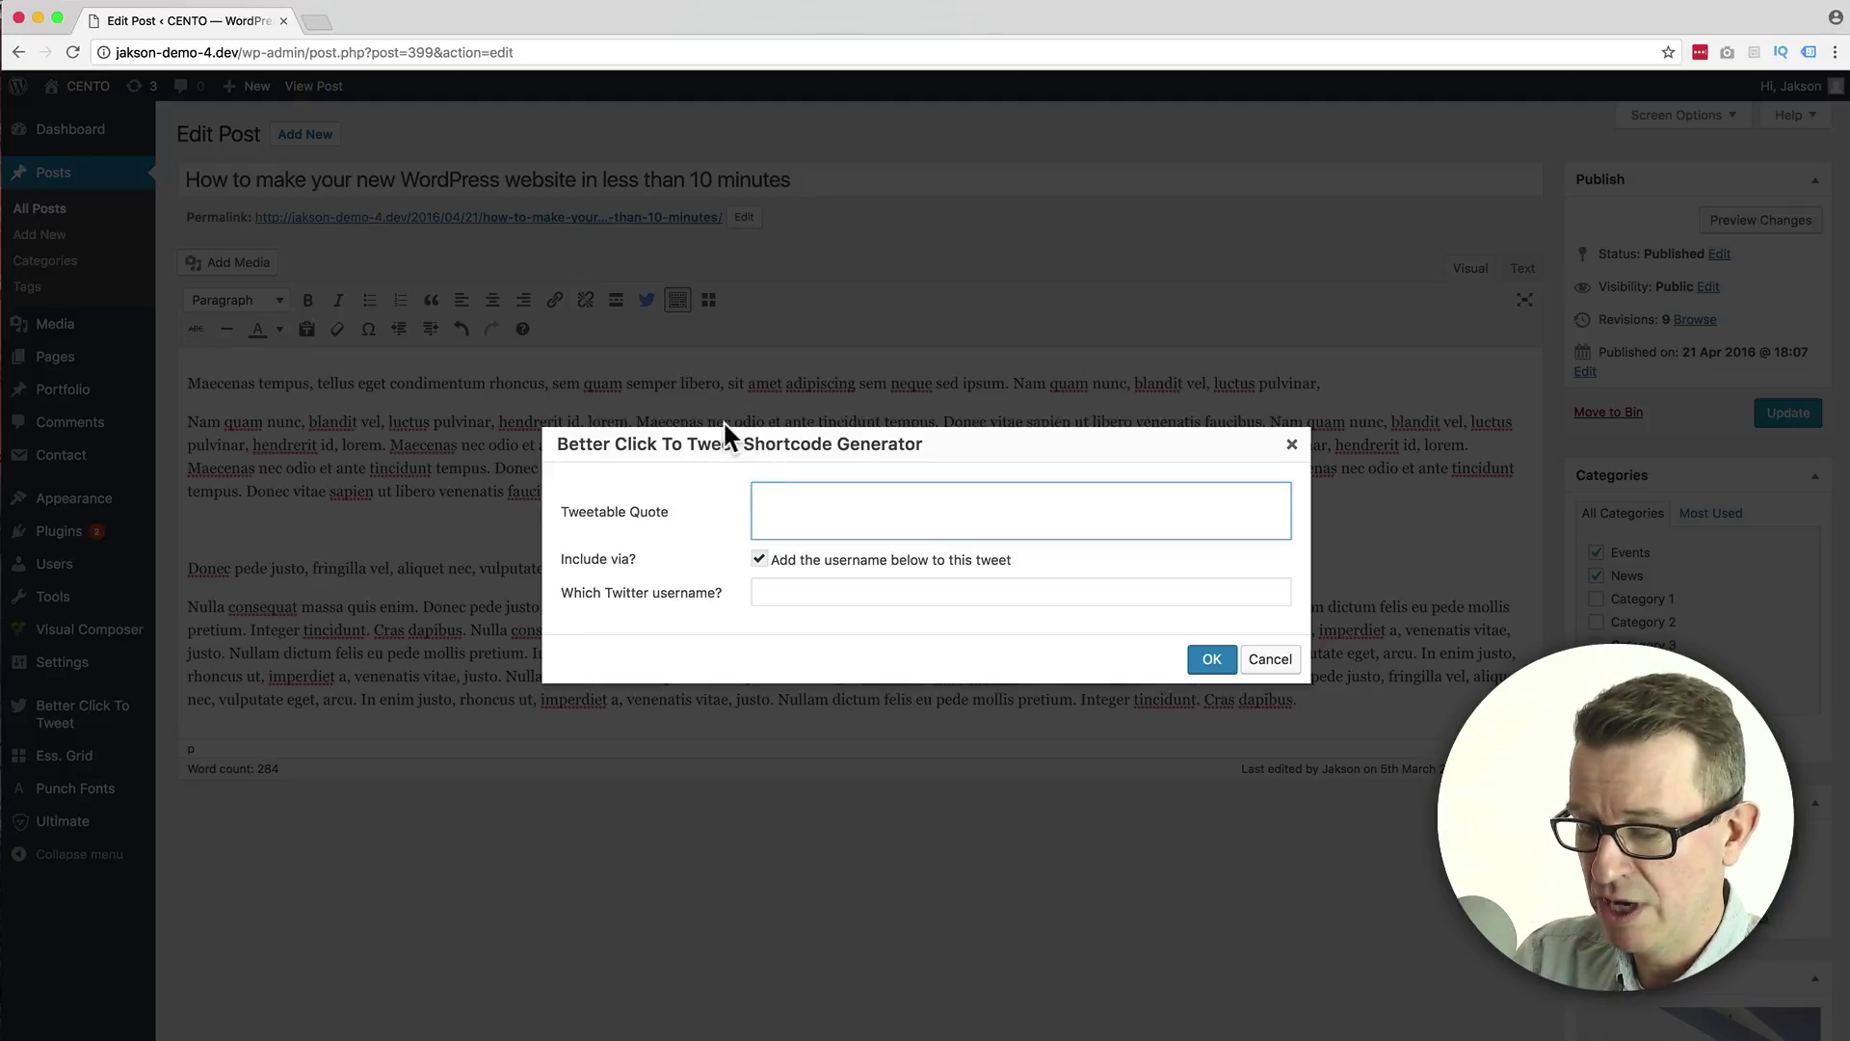
text(Th)
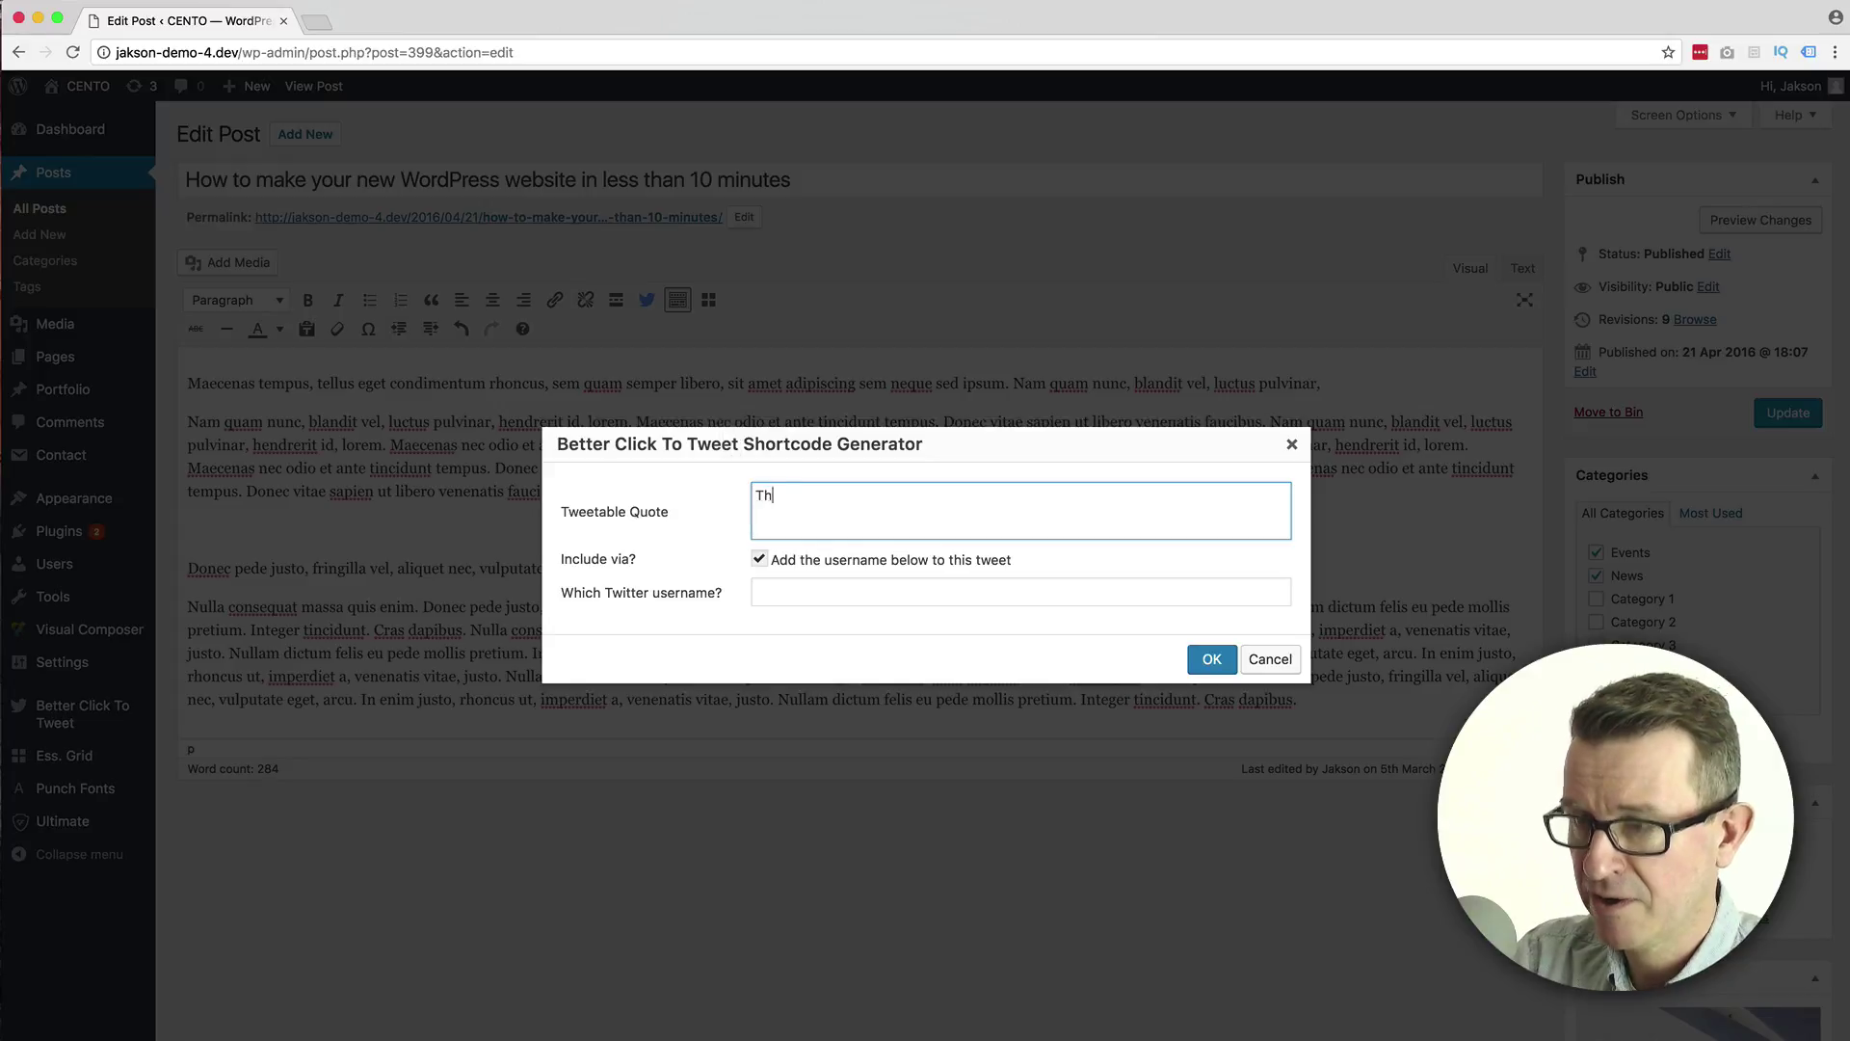
text(e World is )
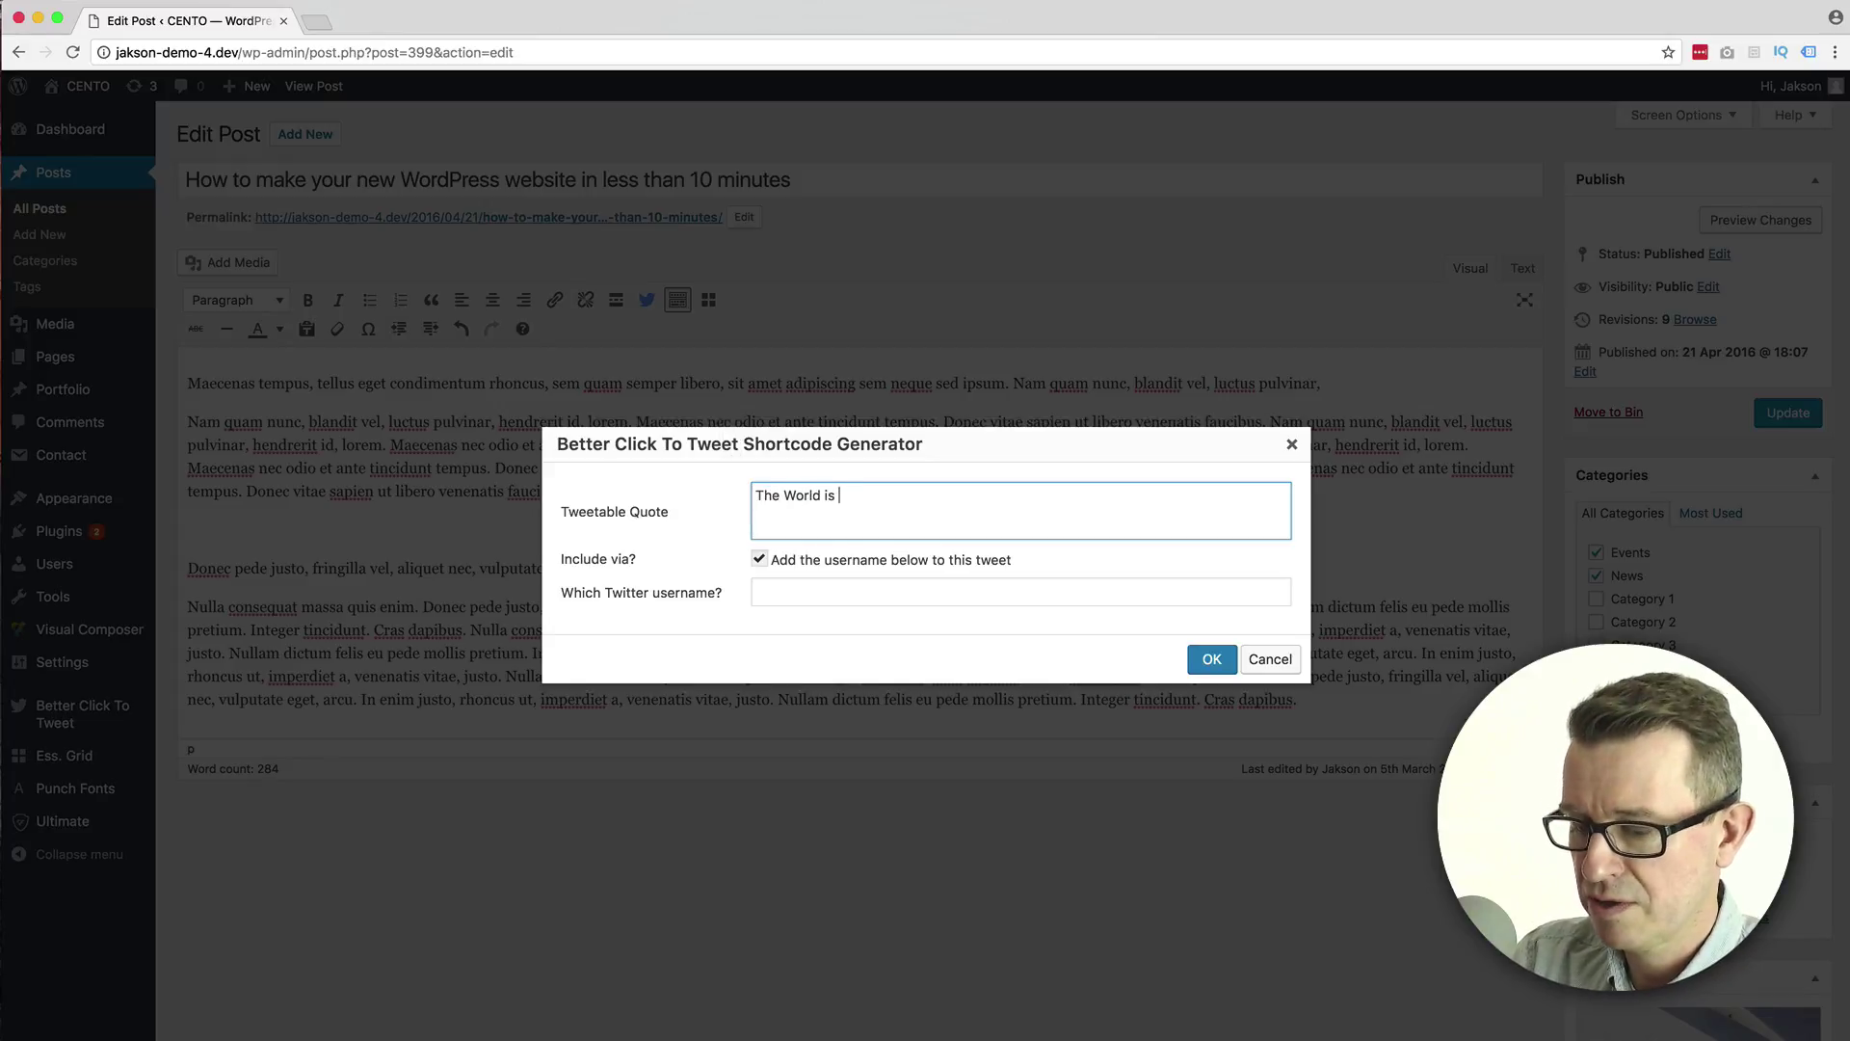
text(My Oyst)
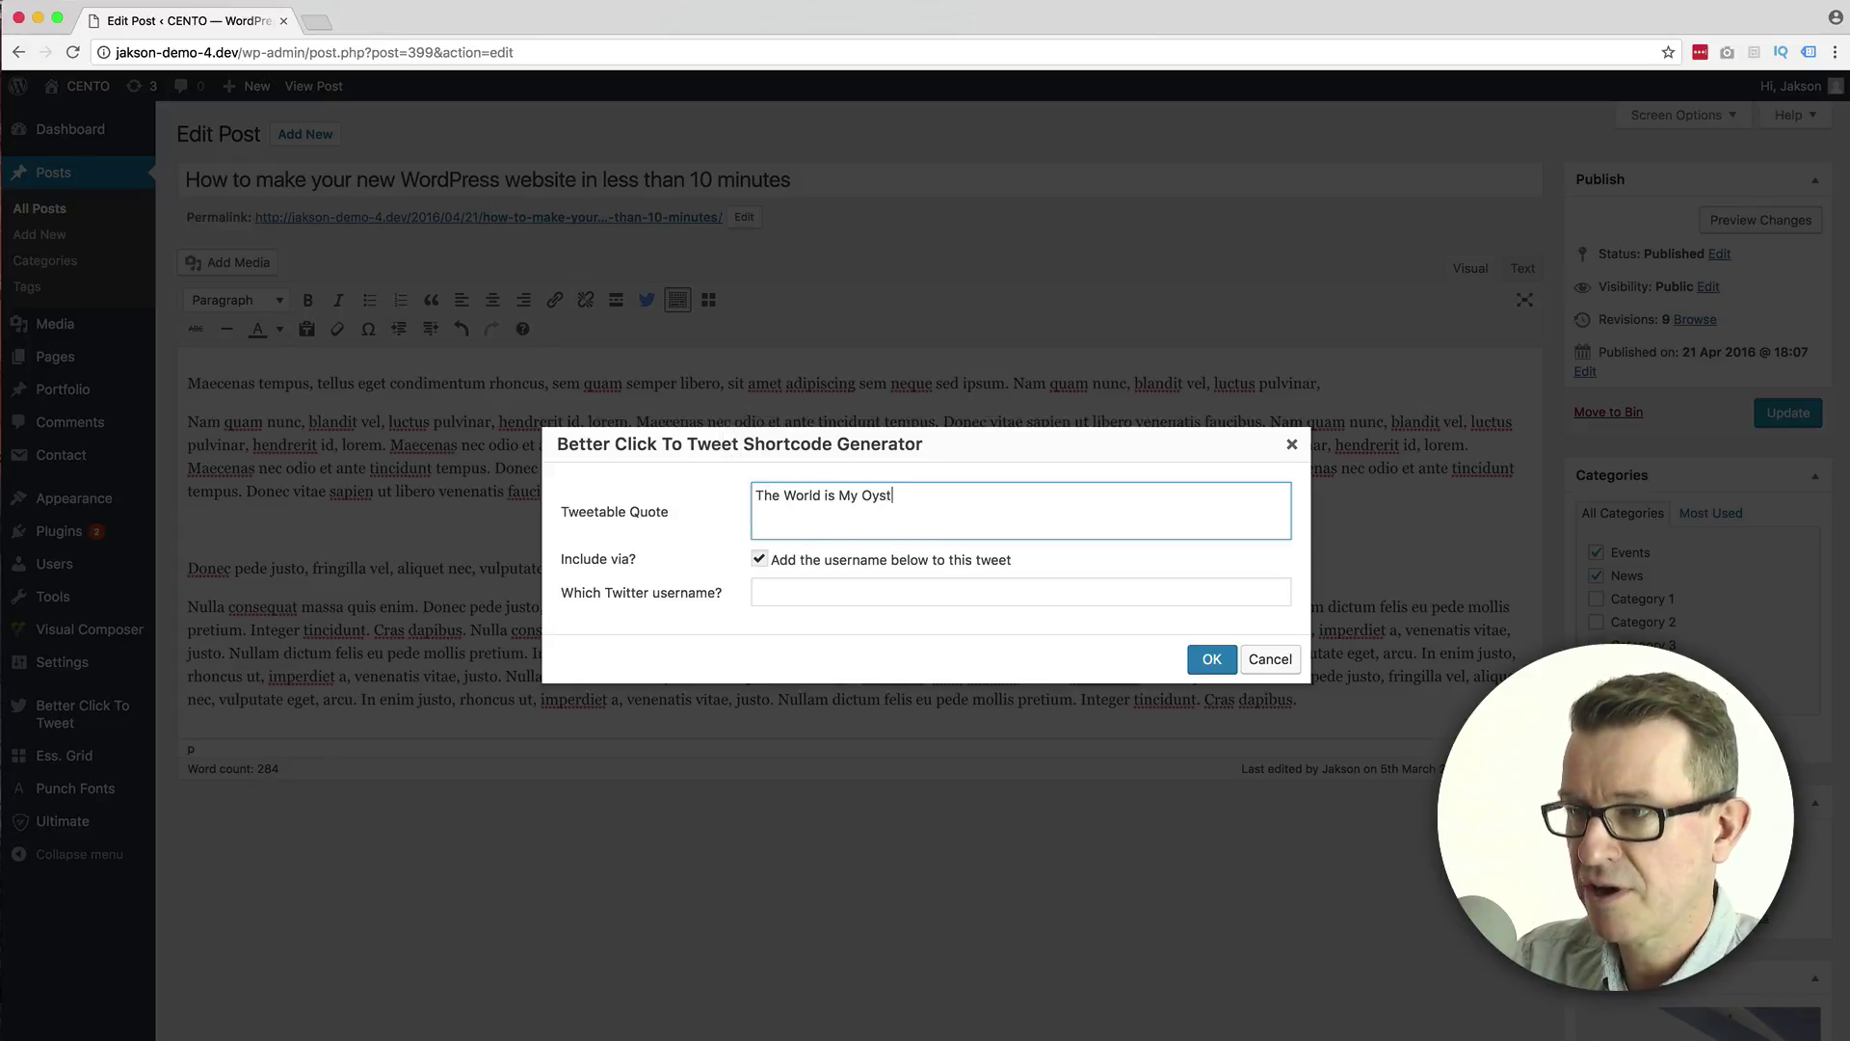
text(er!)
key(Tab)
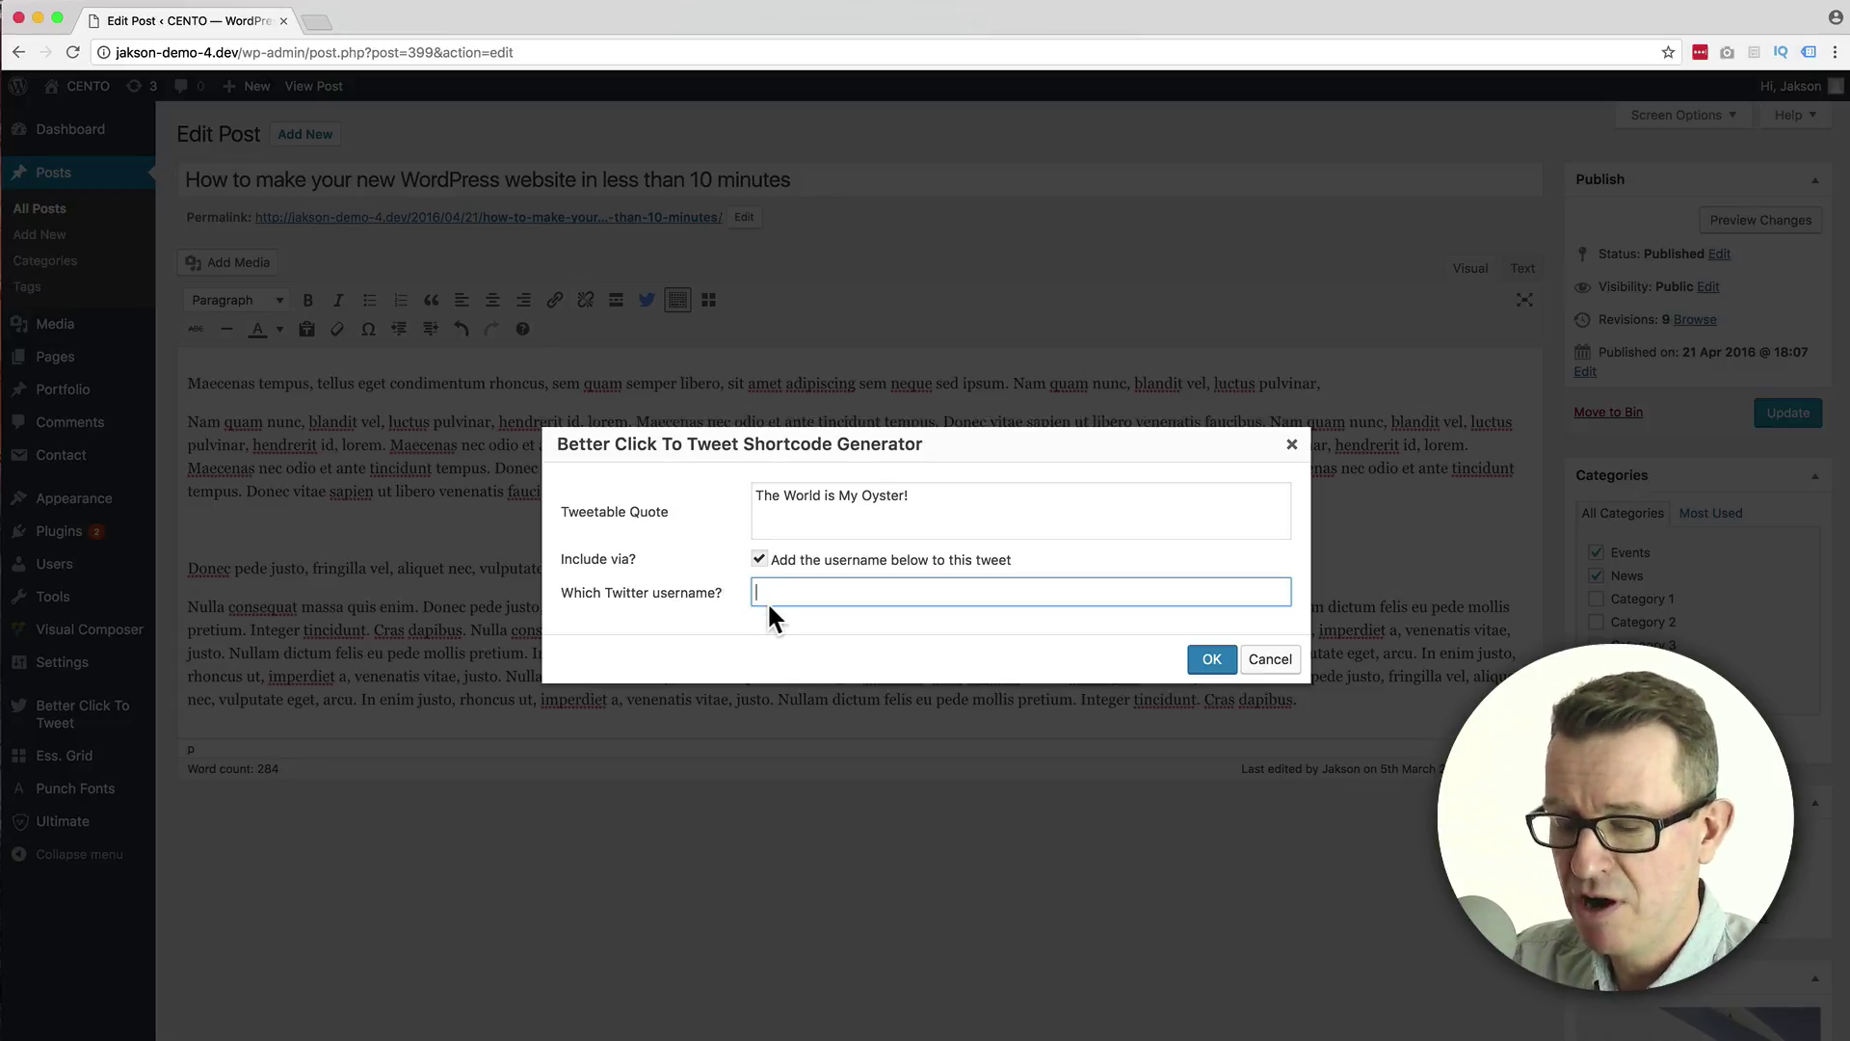
text(jakjakson)
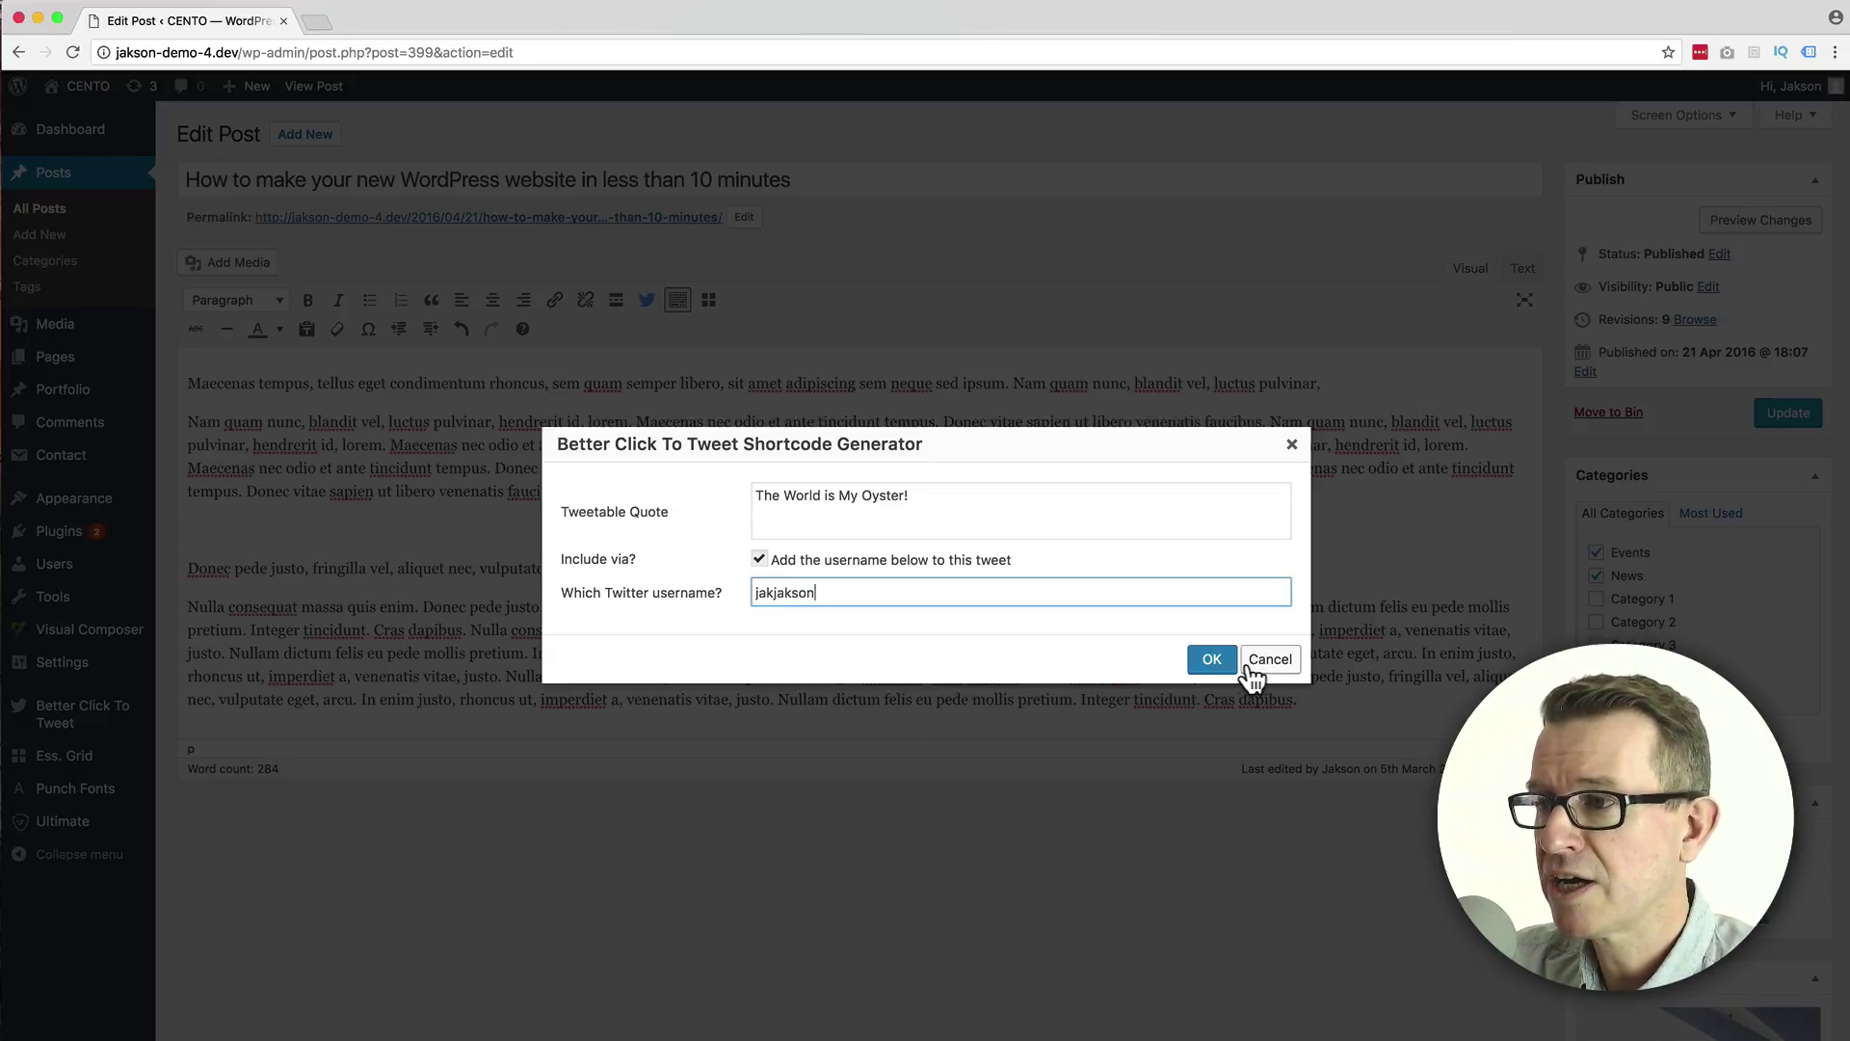
click(1211, 659)
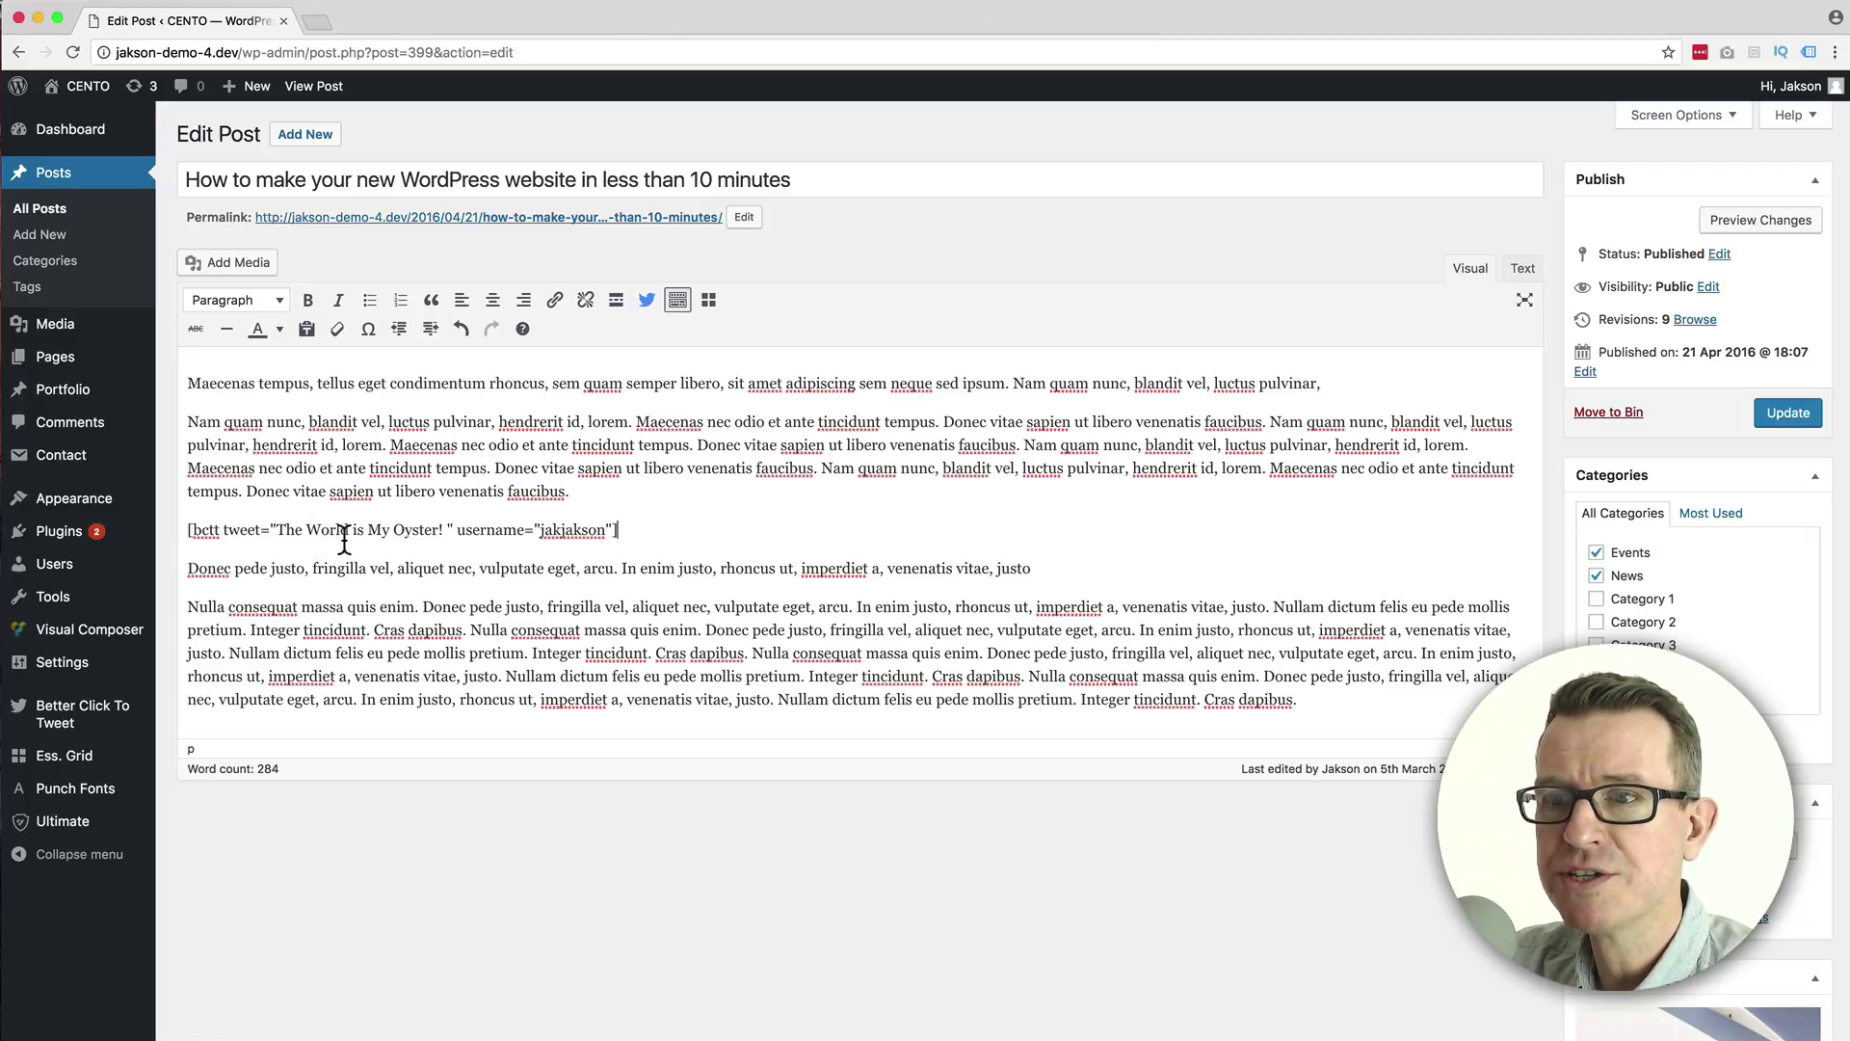
- Update the post, then click the 'The World is My Oyster!' tweet box on the live page
click(1781, 415)
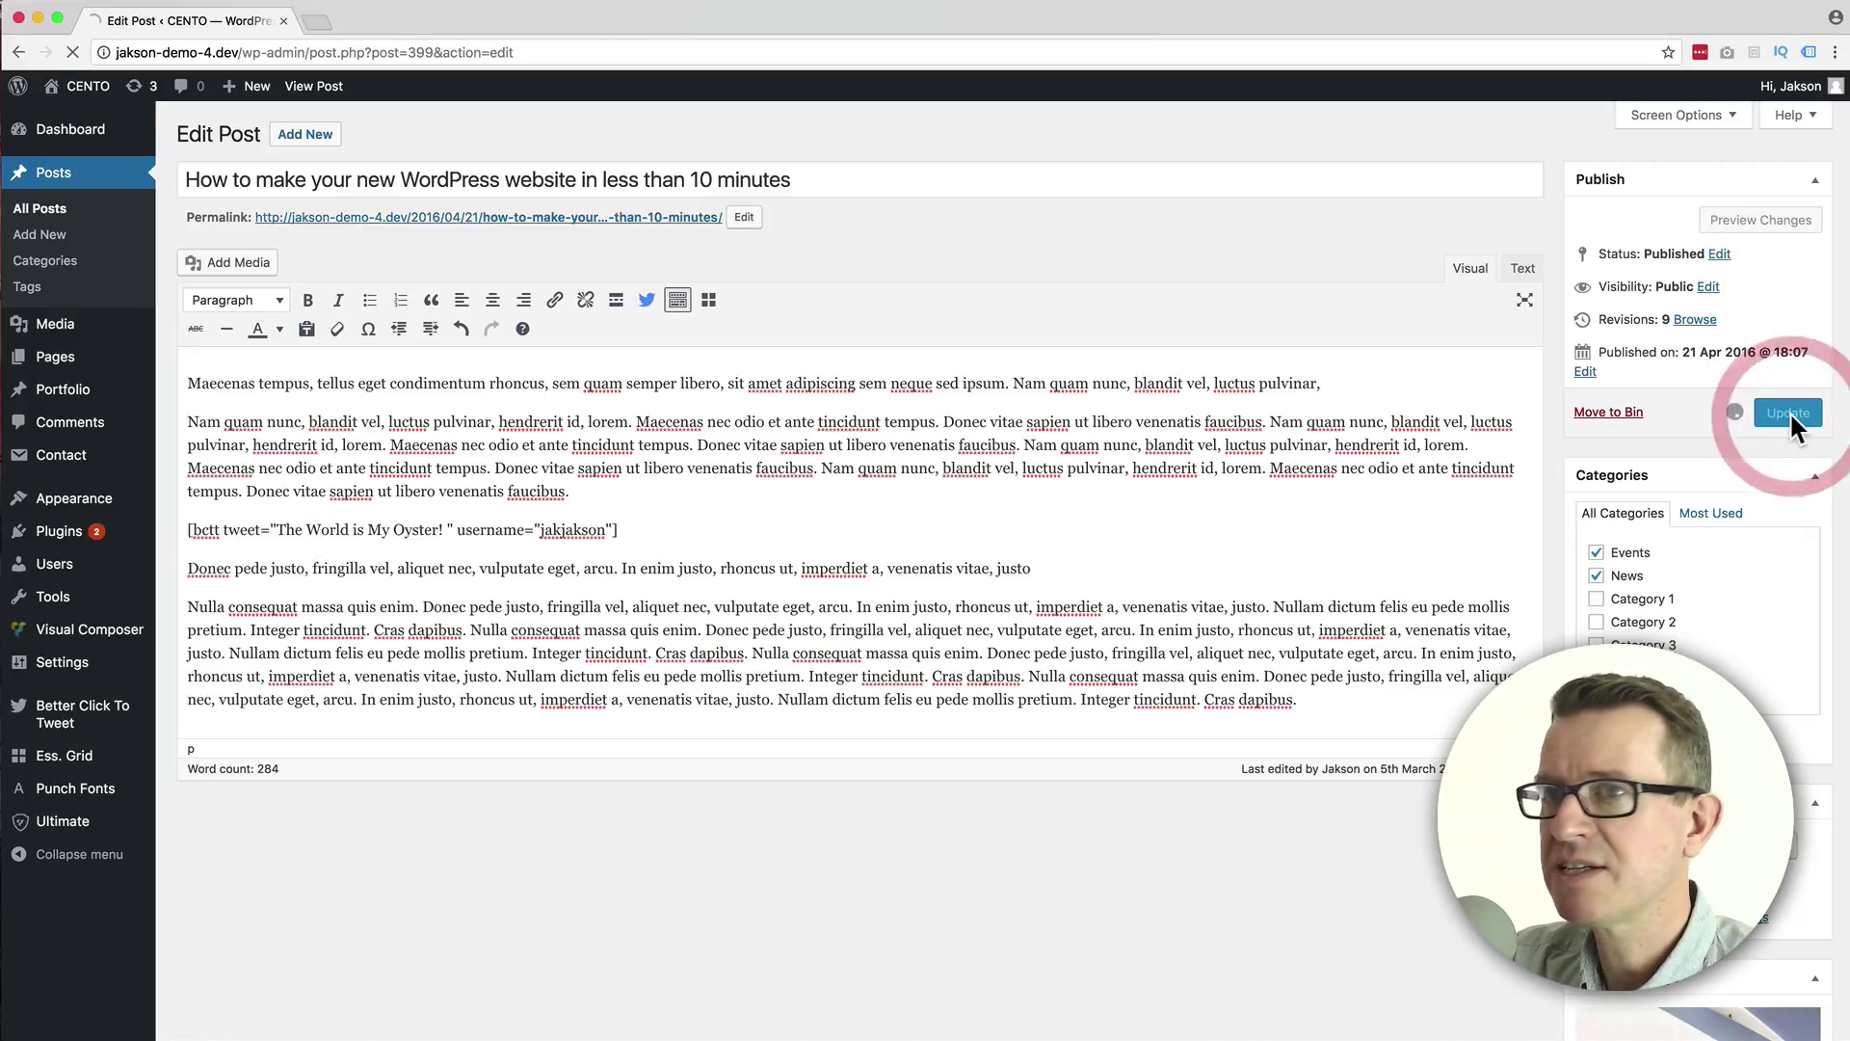
key(super+Tab)
key(super+Tab)
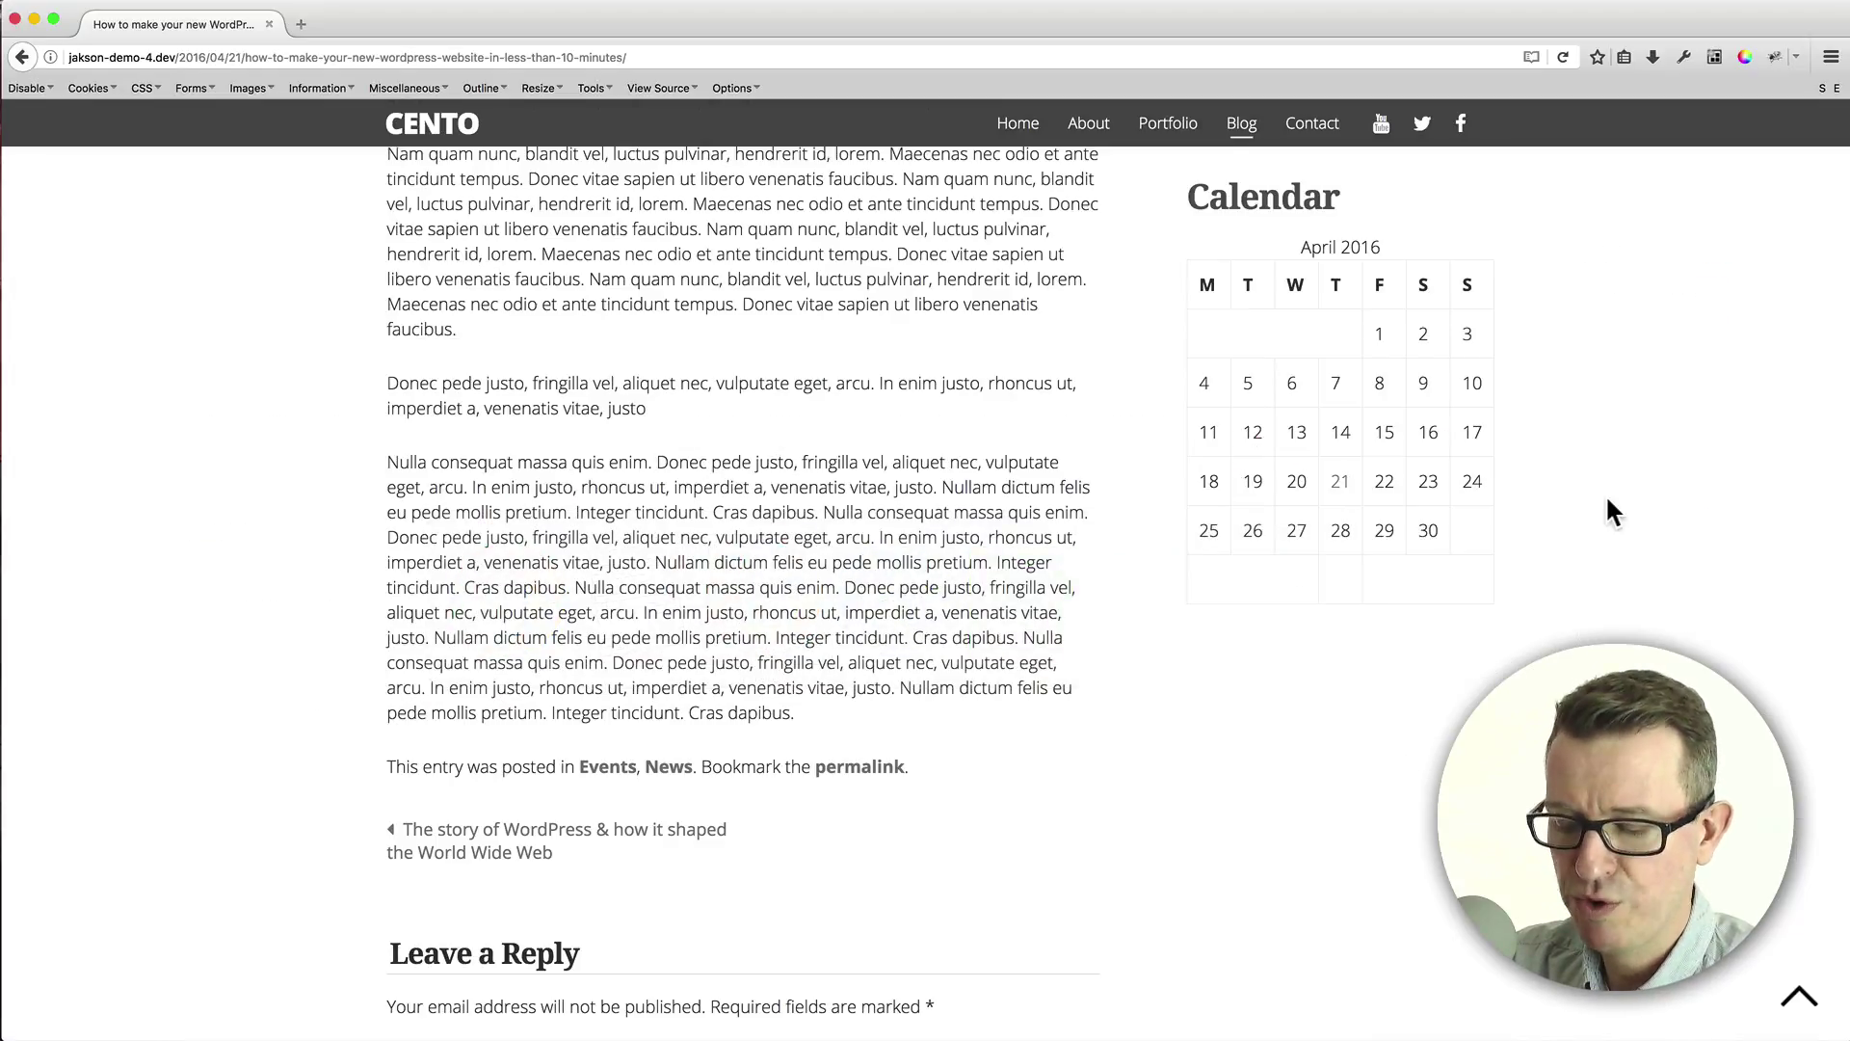
scroll(1615, 511, up, 5)
scroll(1615, 511, down, 3)
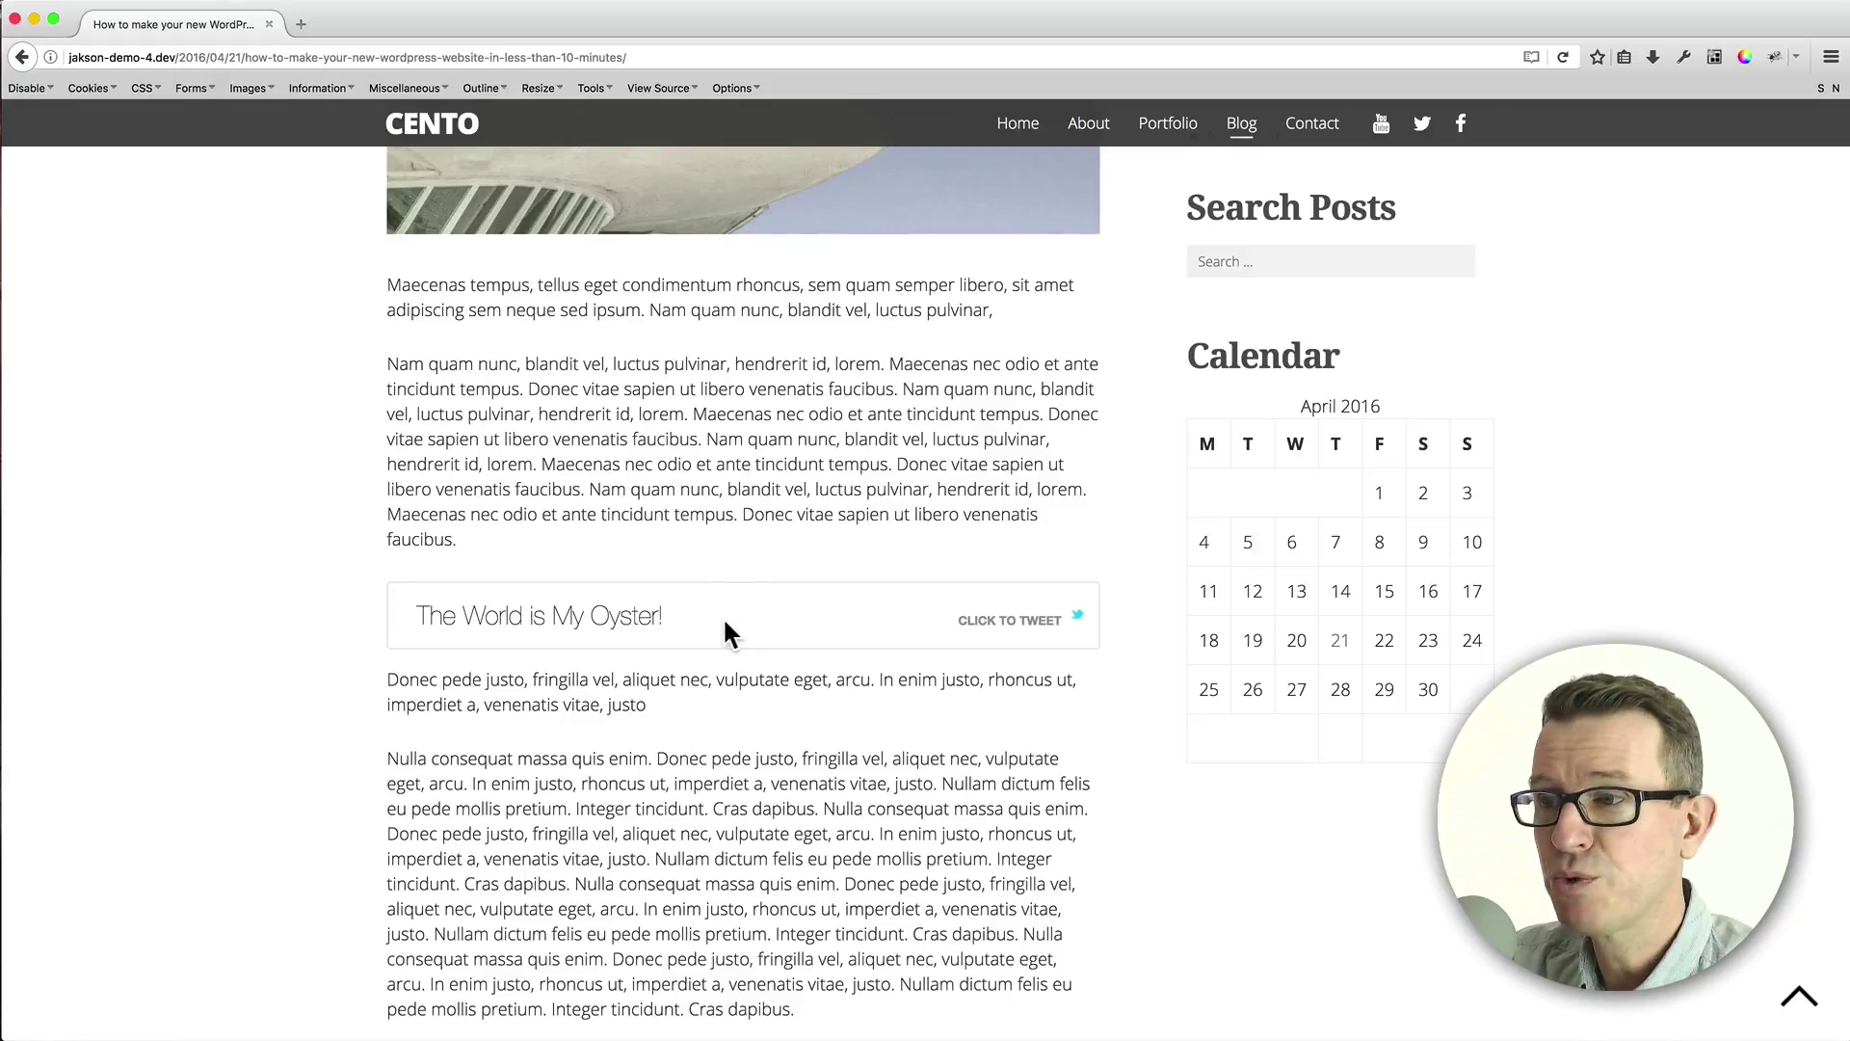
click(1012, 623)
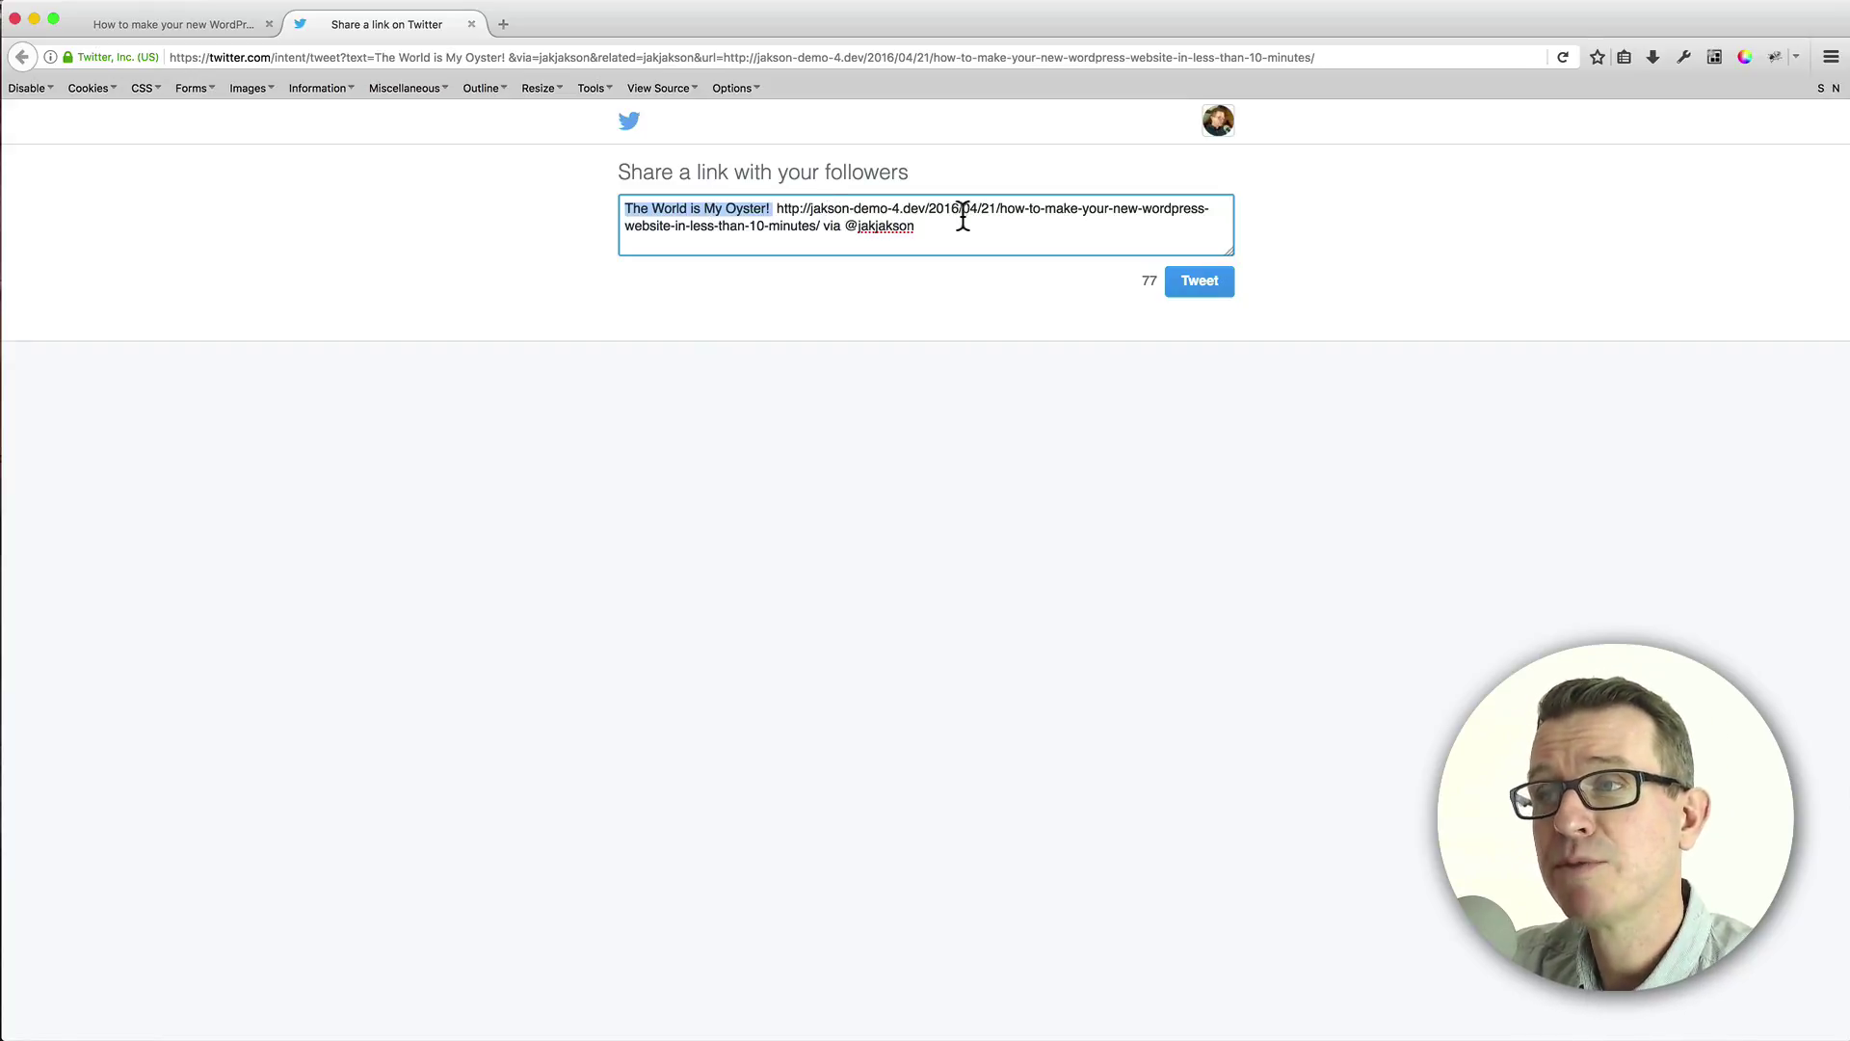
- Highlight the credited Twitter handle in the pre-filled tweet, then return to the WordPress Edit Post page
drag(845, 228, 937, 227)
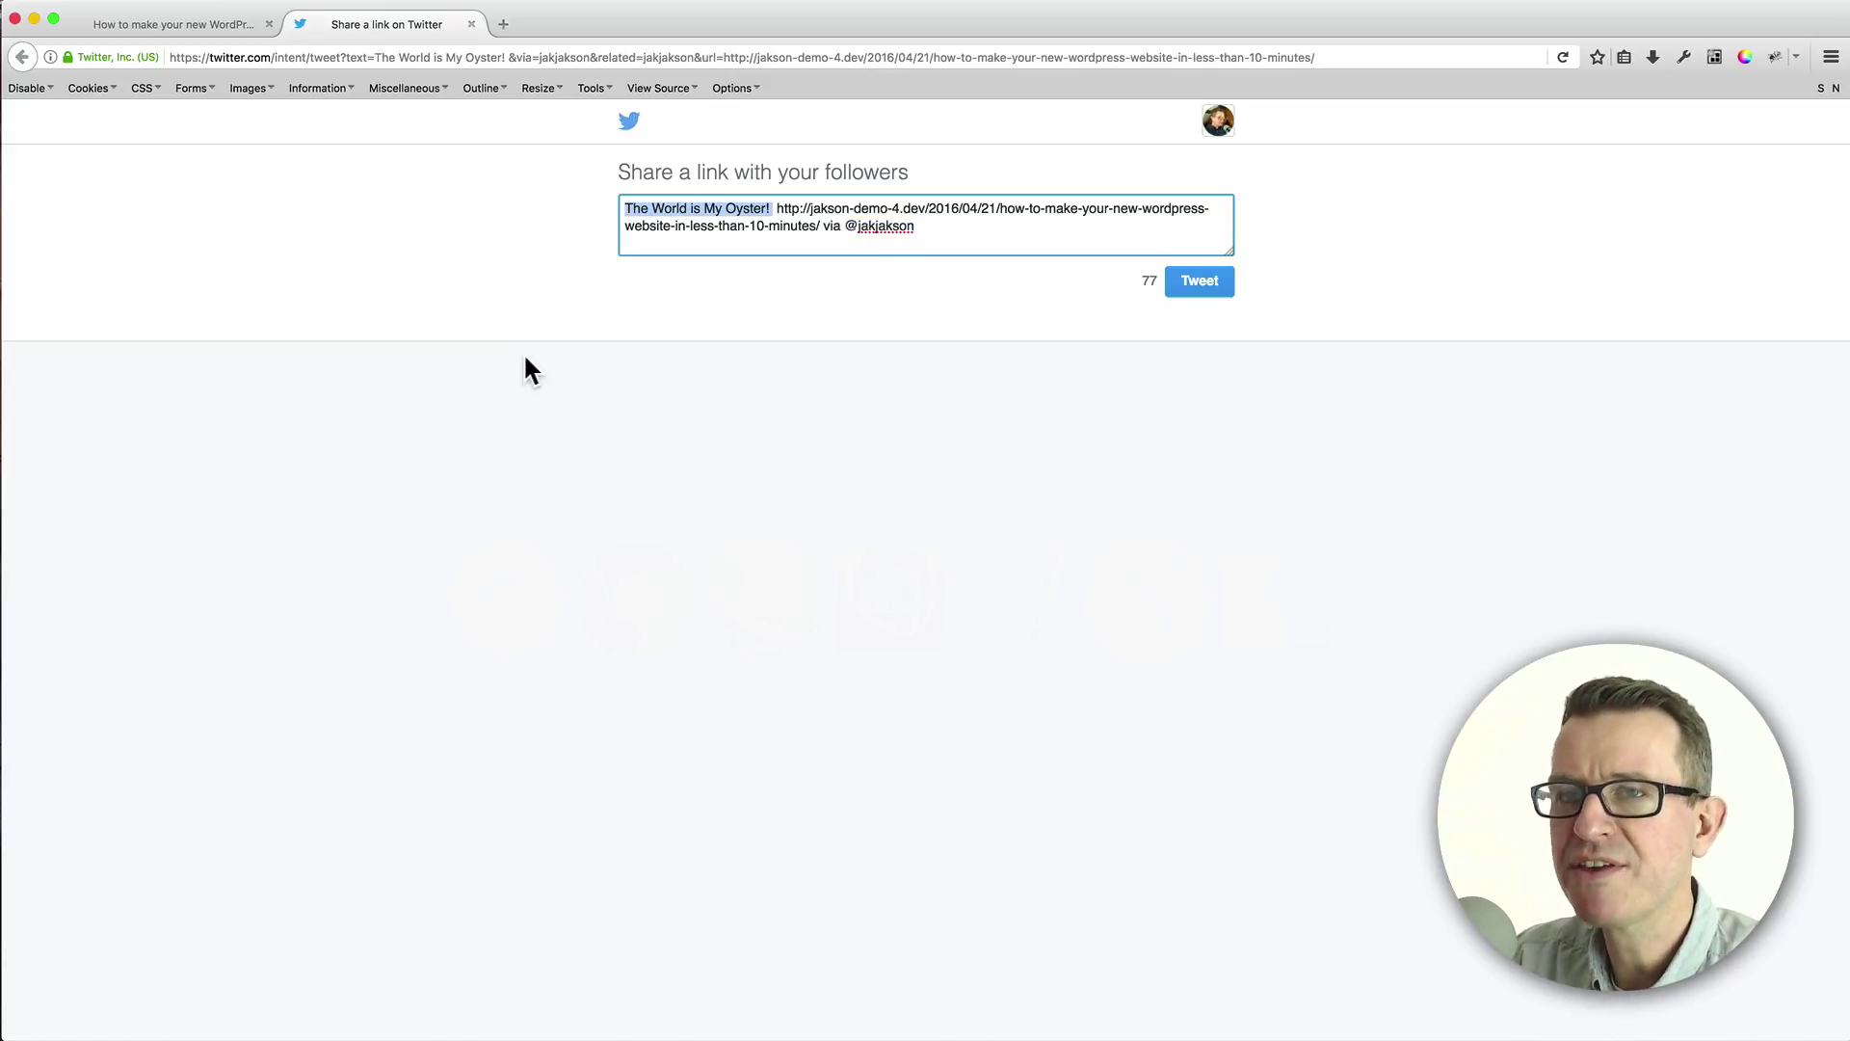
key(super+Tab)
key(super+Tab)
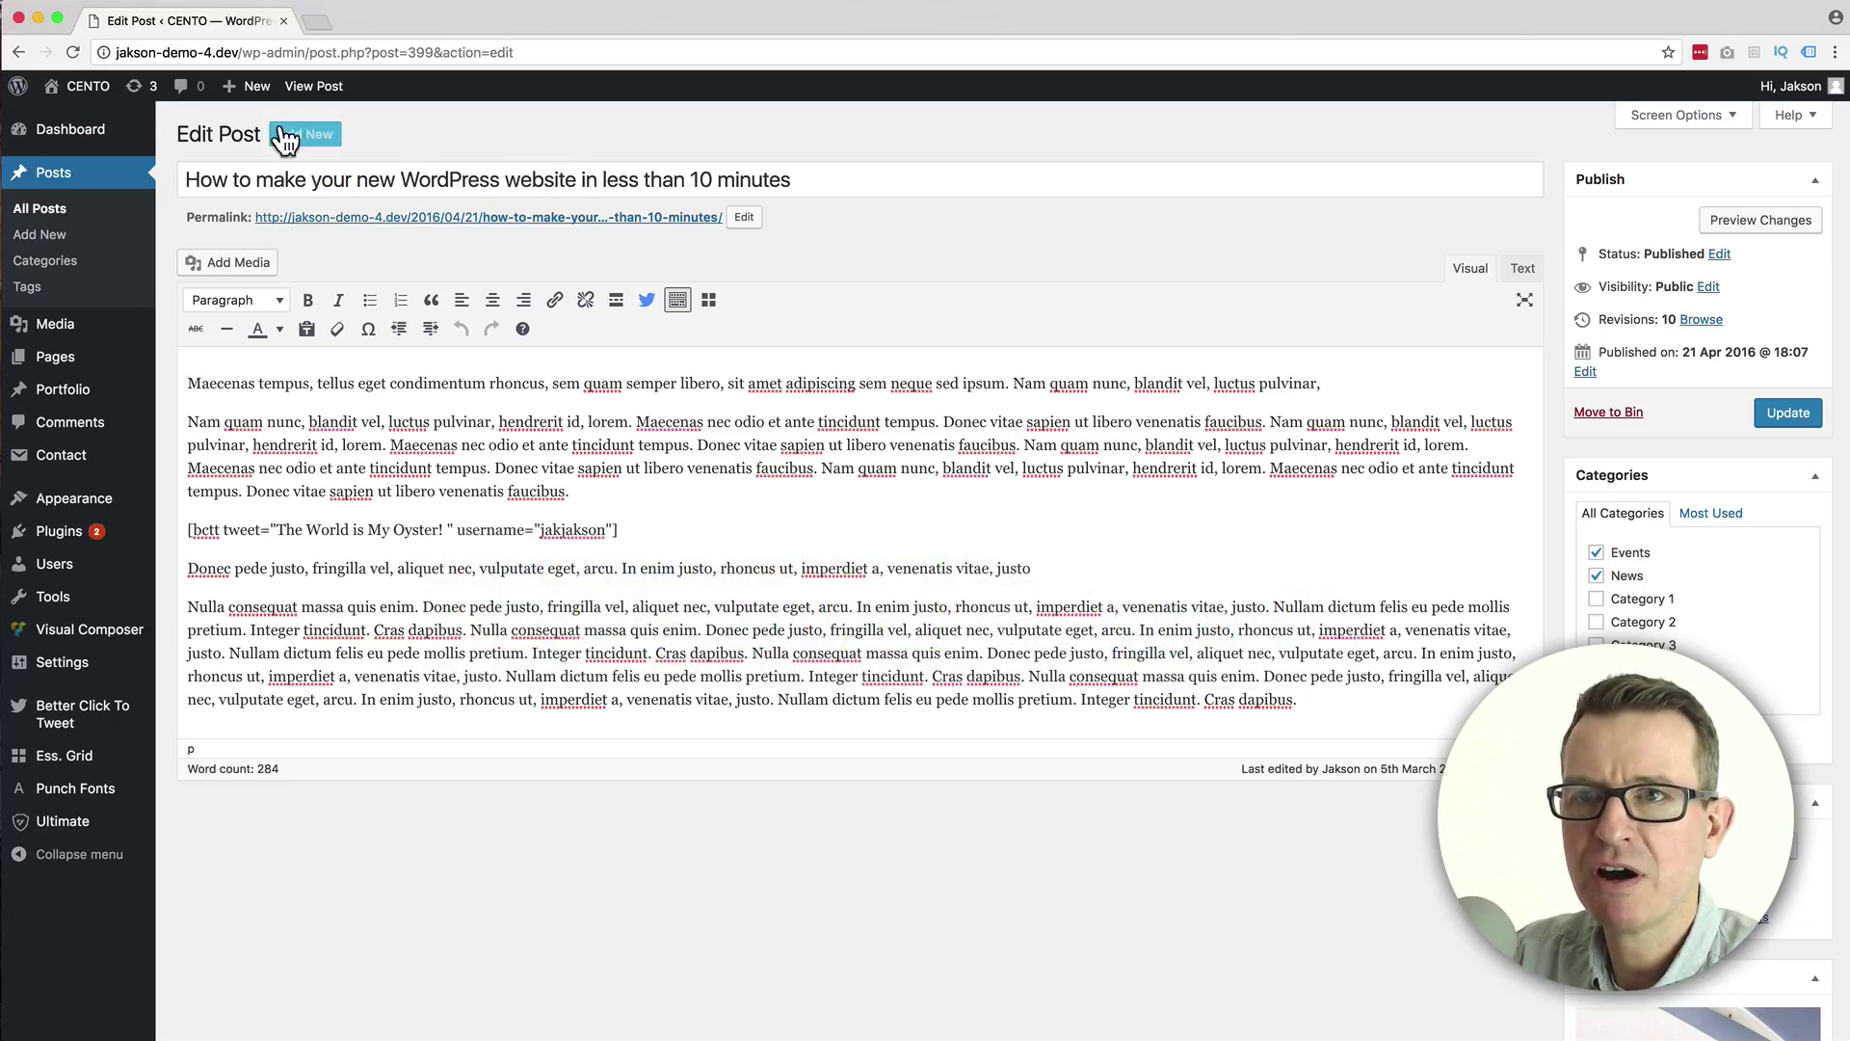
- Enter the author's Twitter handle in the Better Click To Tweet settings, accepting the autofill suggestion
click(89, 725)
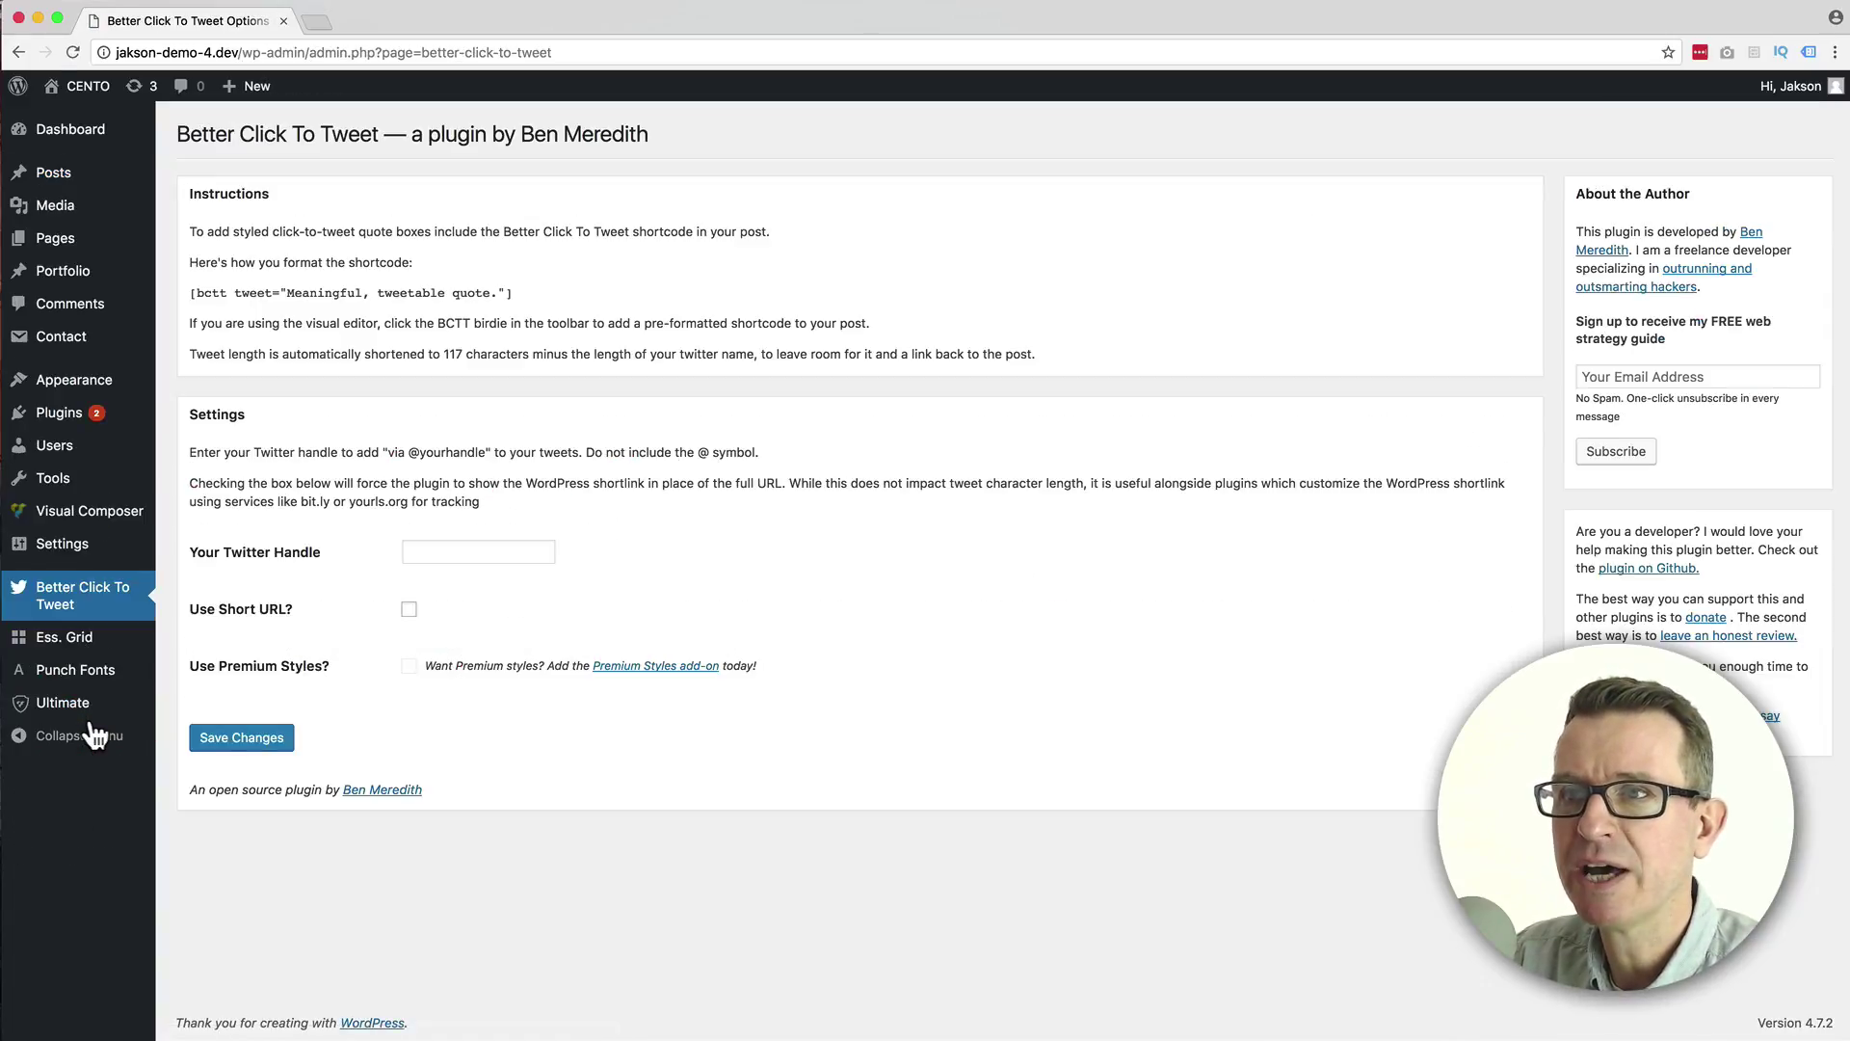
click(459, 552)
text(jak)
key(Return)
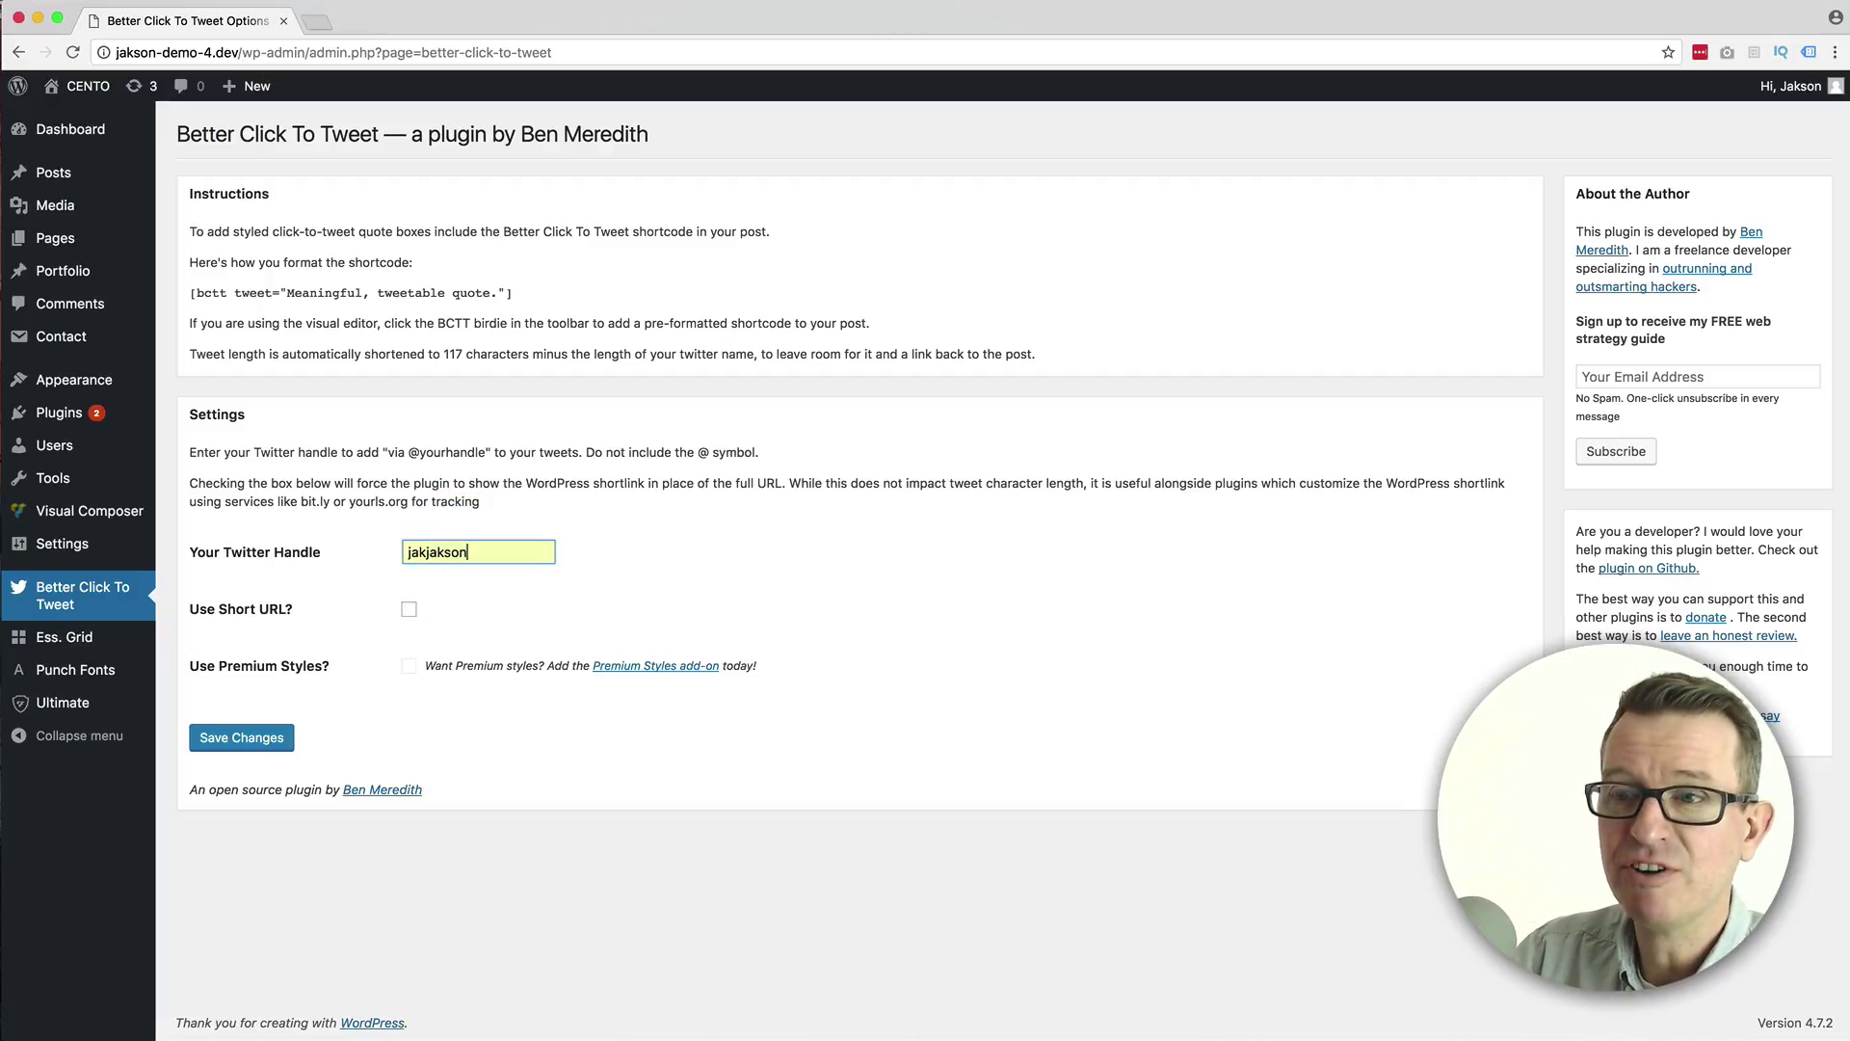